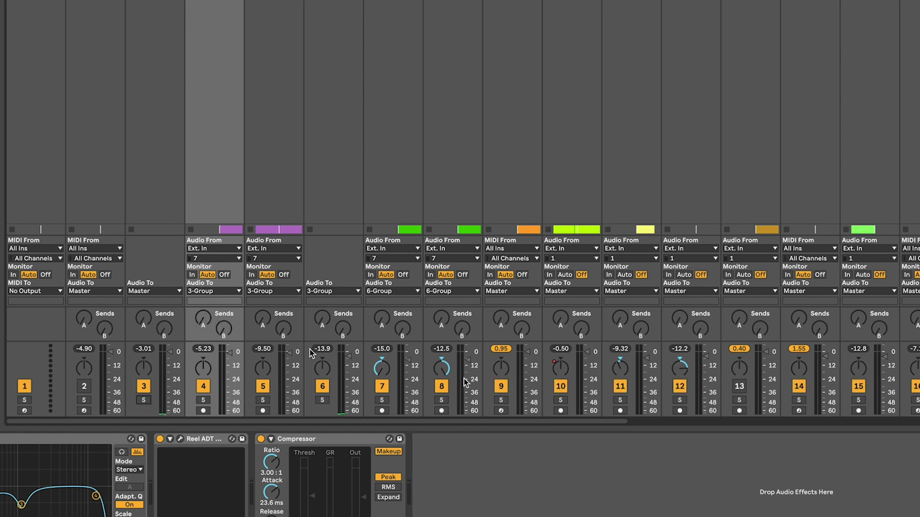
left_click(382, 411)
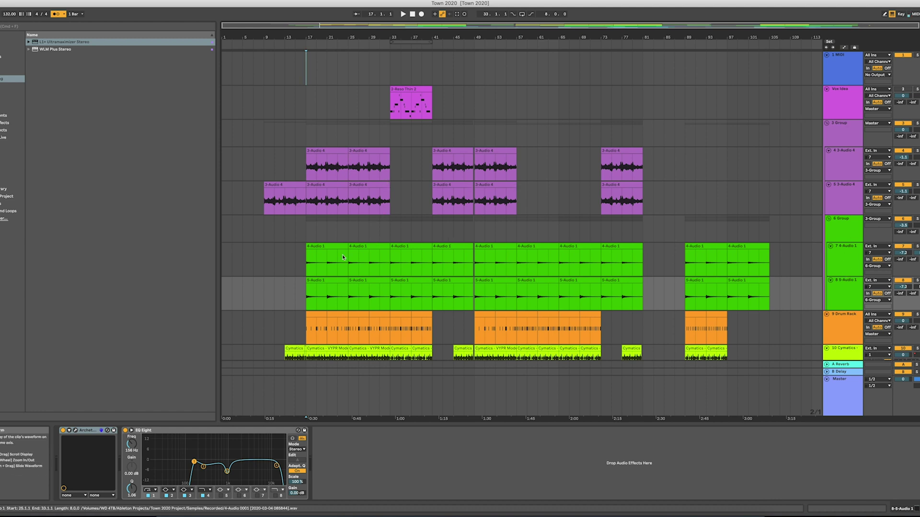
Insert a new audio track directly below the Drum Rack track and undo the insertion
scroll(623, 201, "down", 6)
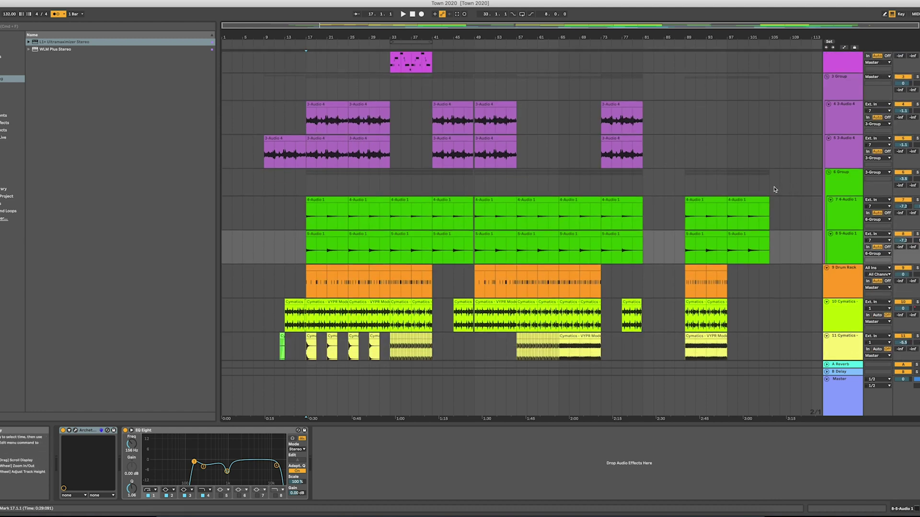
left_click(844, 226)
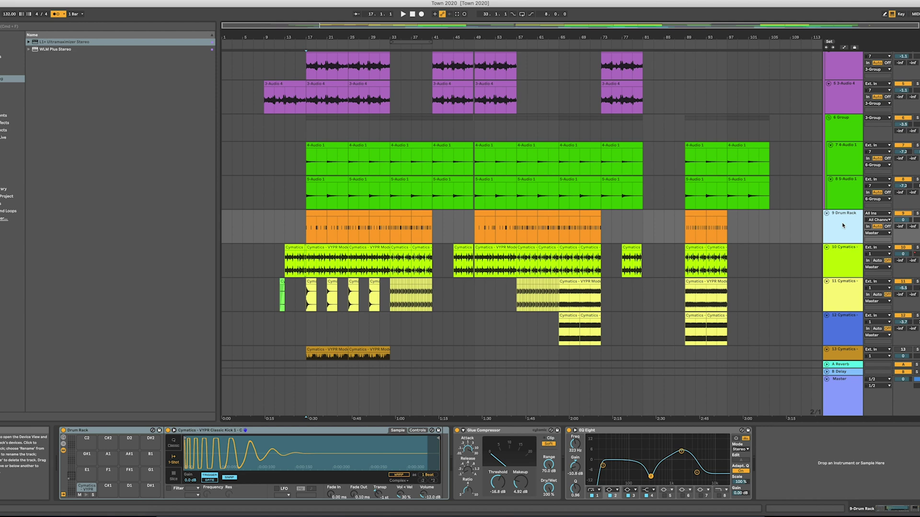
key("super+t")
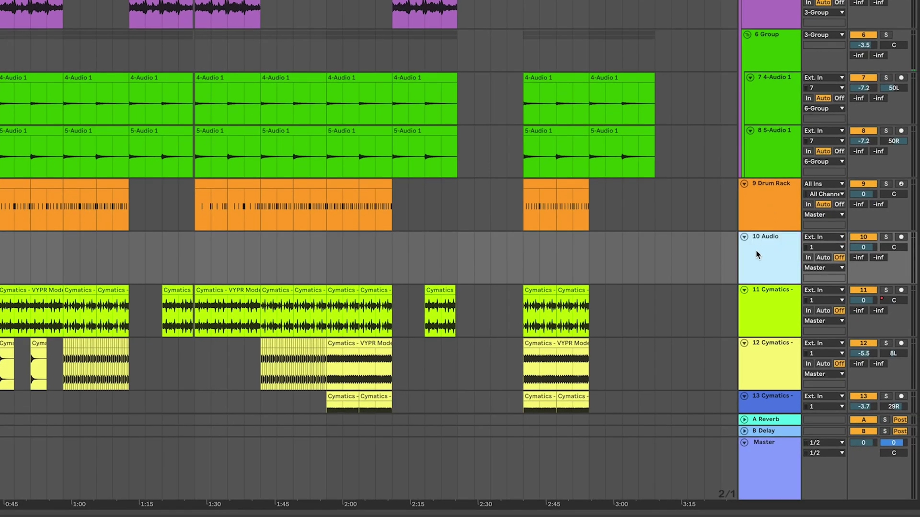
key("super+z")
Try inserting a new MIDI track directly below the yellow Cymatics track 11, undoing and repeating the insertion
left_click(766, 294)
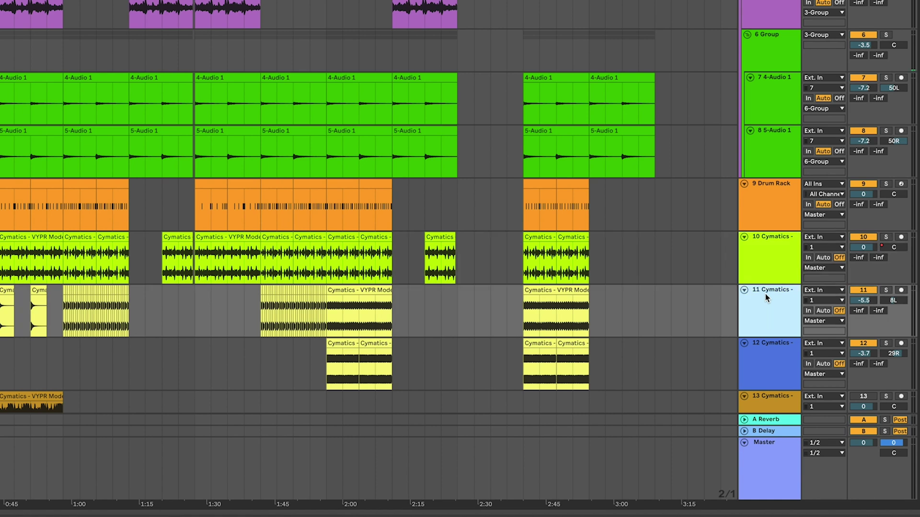
key("super+shift+t")
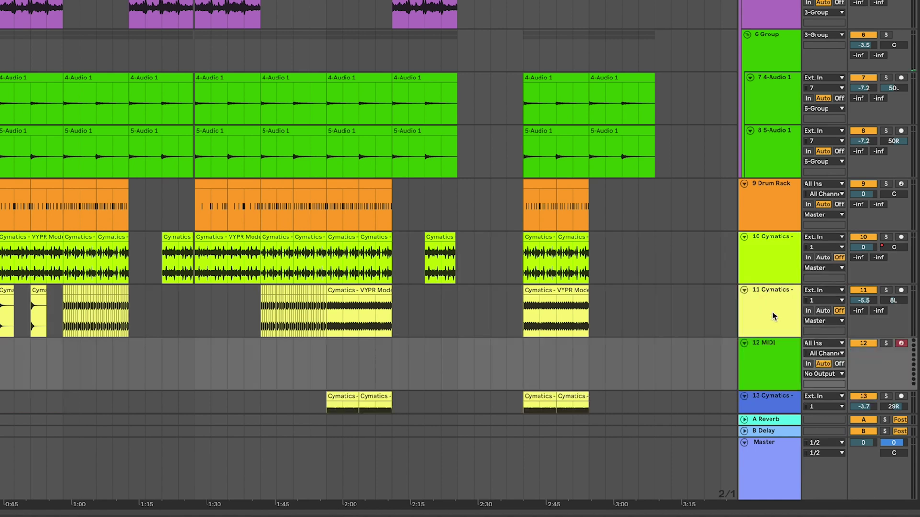
key("super+z")
key("super+shift+t")
scroll(786, 341, "down", 2)
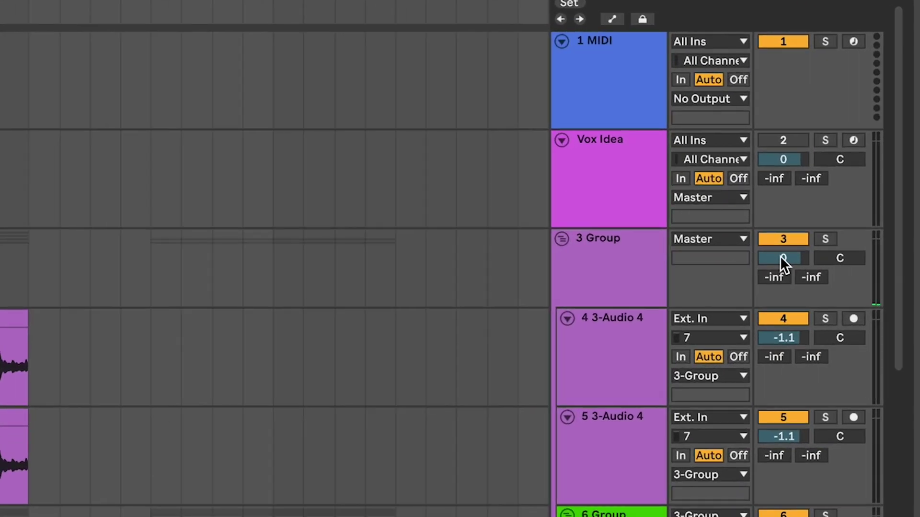
Solo the 3 Group track, unsolo it again, and select the tracks around it
left_click(827, 239)
left_click(826, 239)
left_click(603, 295)
left_click(618, 338)
left_click(611, 293)
left_click(613, 352)
left_click(601, 419)
left_click(627, 283)
Insert two audio tracks below the Vox Idea track and group them together
left_click(645, 182)
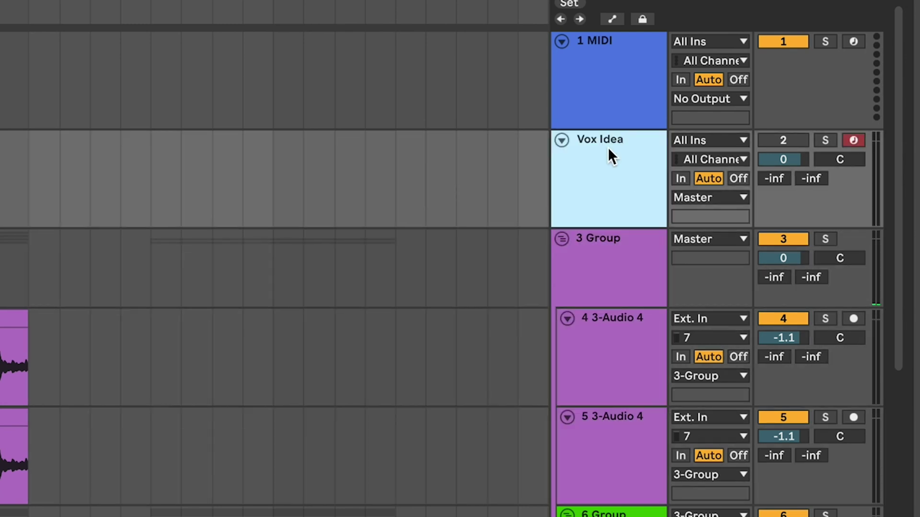
key("ctrl+t")
key("ctrl+t")
left_click(610, 266)
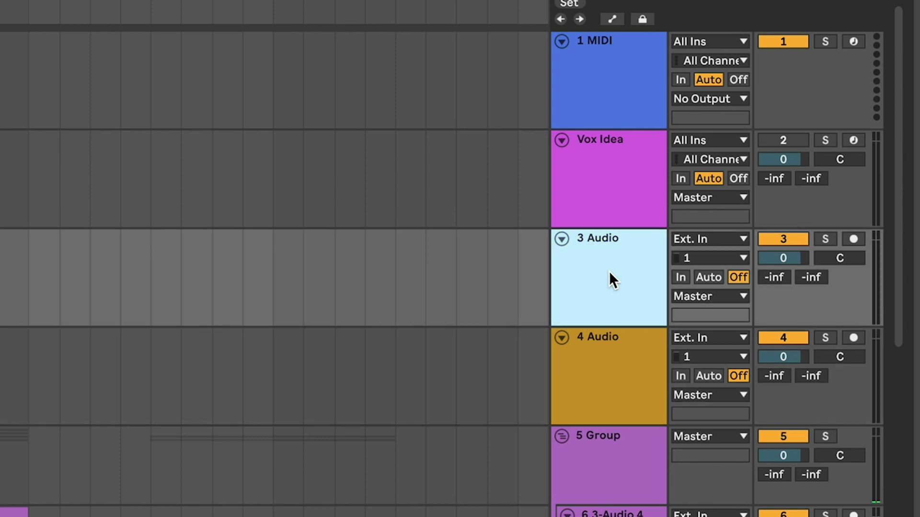
left_click(615, 354, "shift")
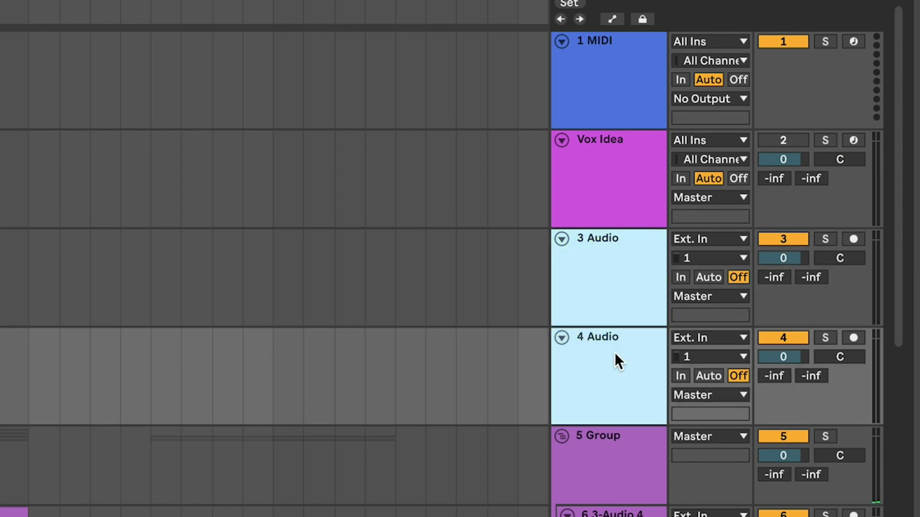
key("ctrl+g")
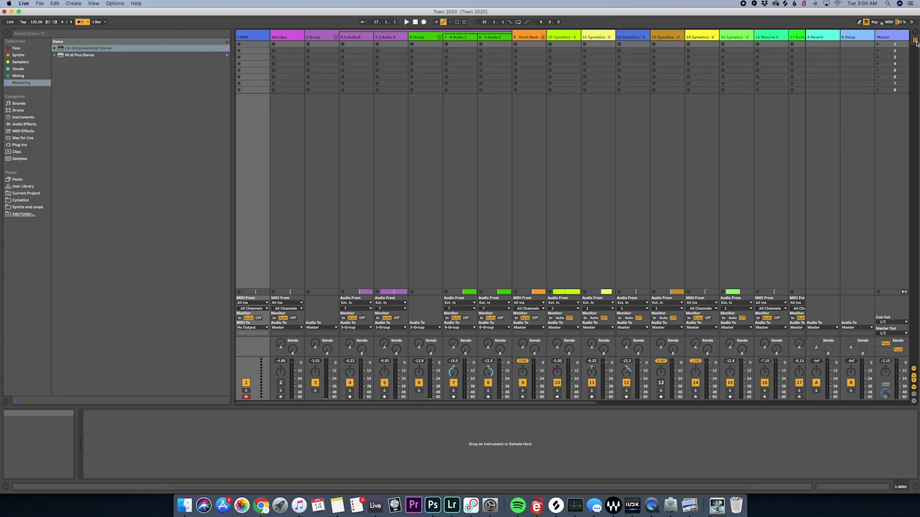
Show the Session View, return to the Arrangement View, and select the 1 MIDI track
left_click(915, 48)
left_click(915, 41)
left_click(916, 33)
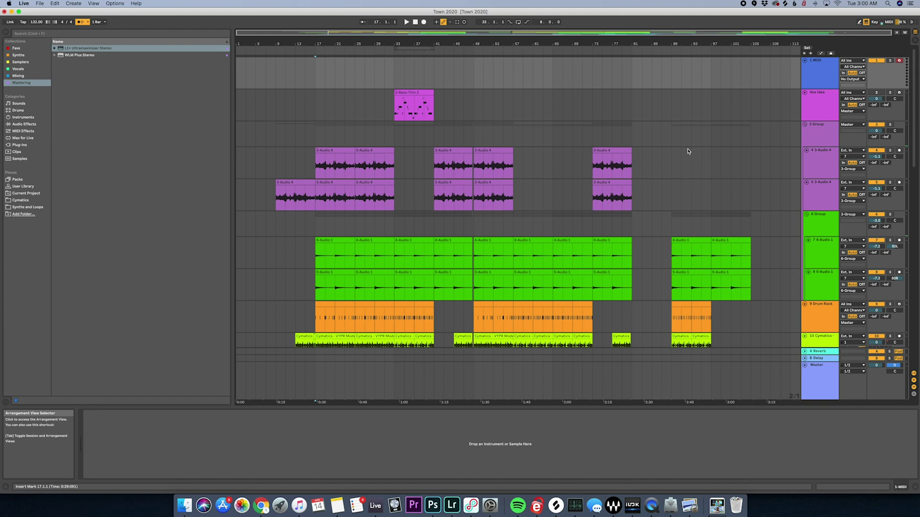
left_click(814, 84)
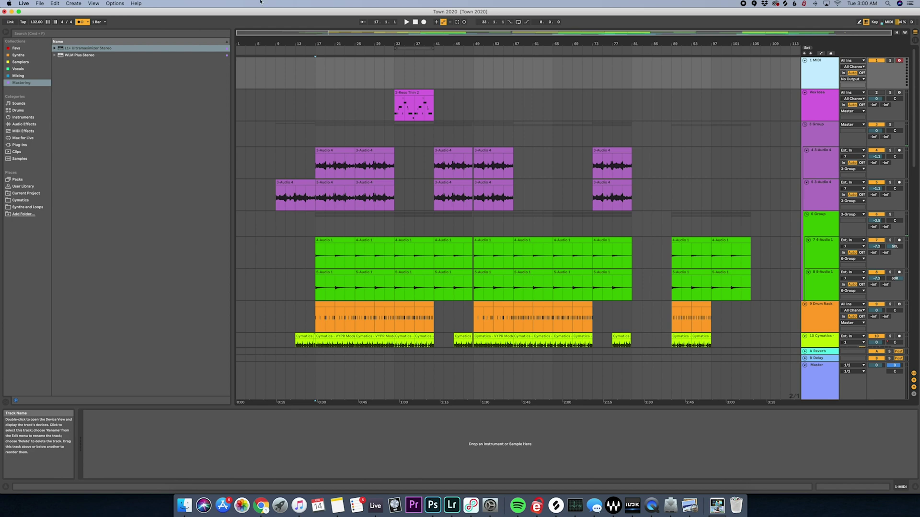
Open the Preferences, change the theme to Mid Light, and set it back to Mid Dark
left_click(23, 3)
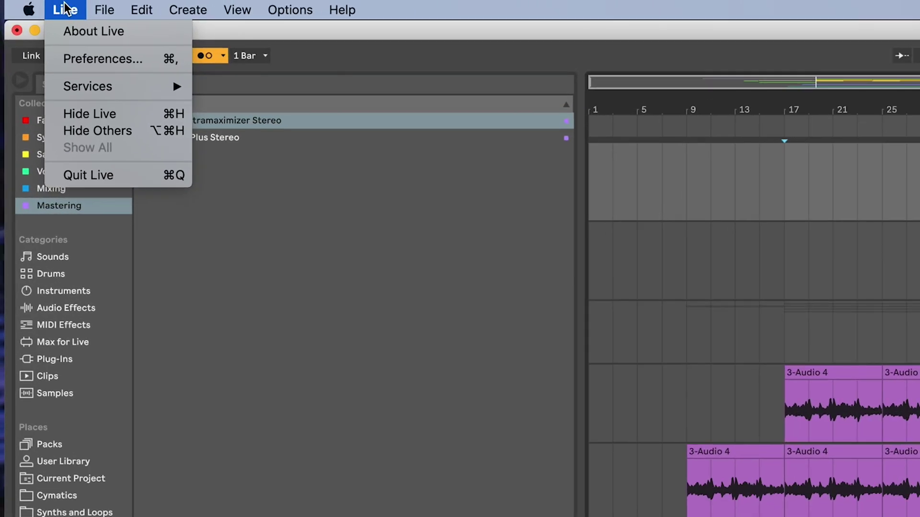
left_click(91, 56)
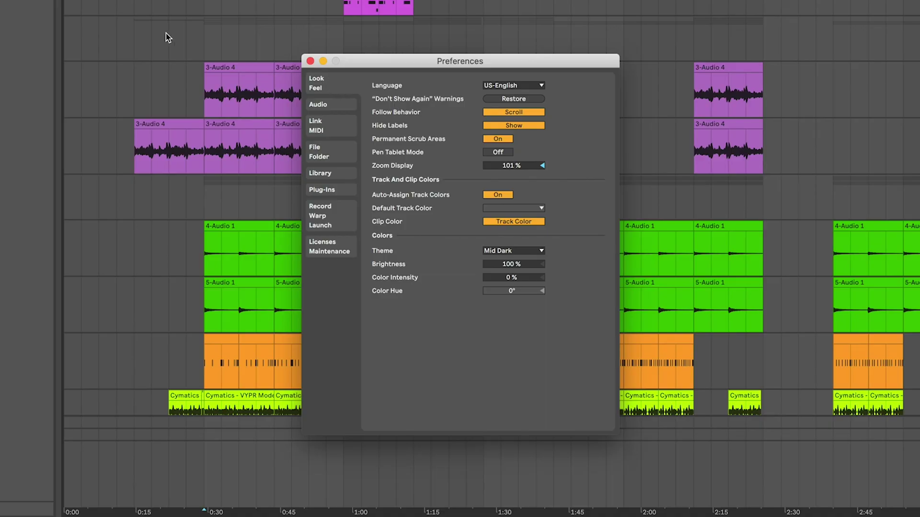
left_click(529, 250)
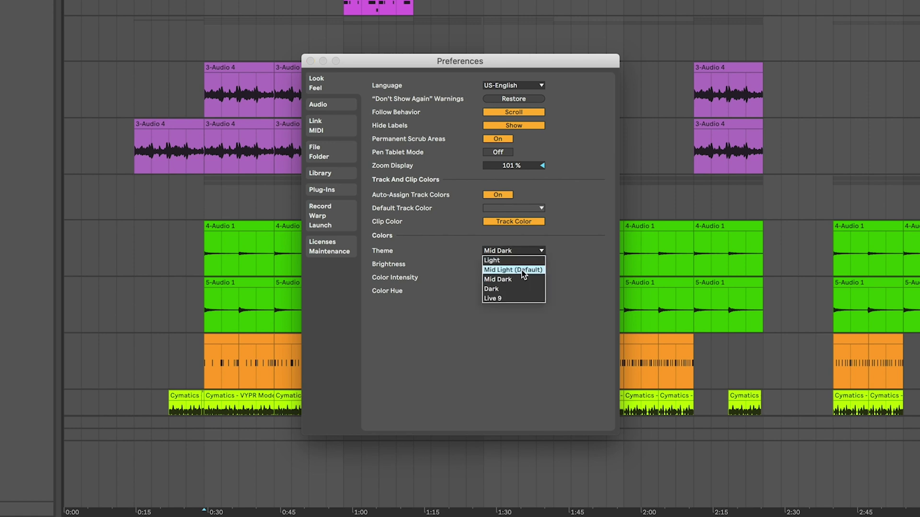
left_click(528, 267)
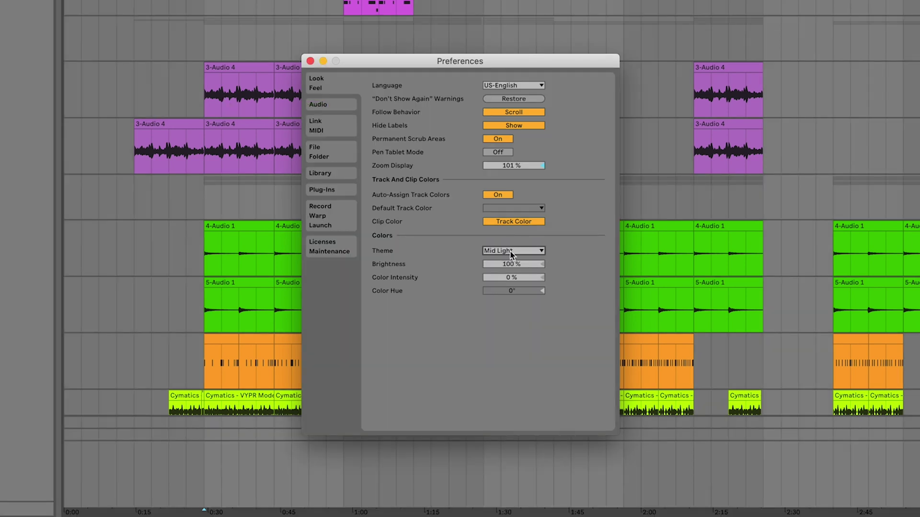
left_click(511, 251)
left_click(522, 279)
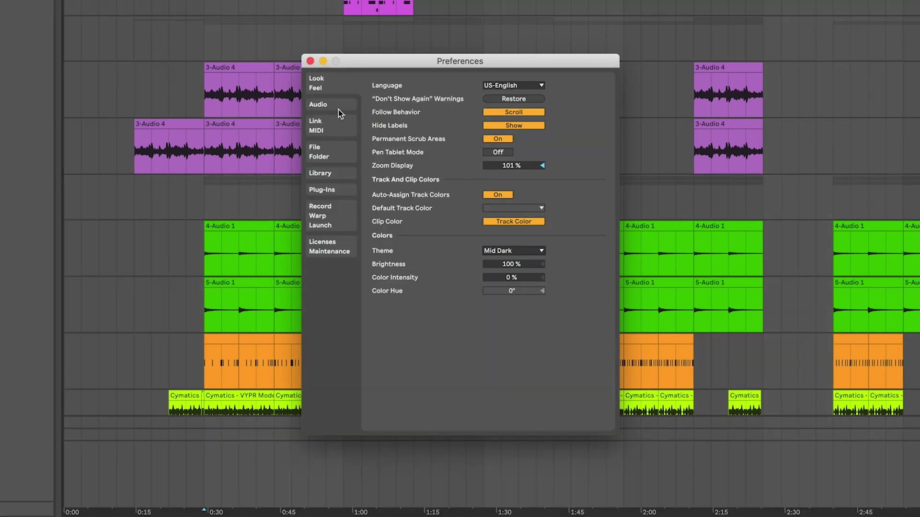
Examine the audio preferences: the available input and output devices and the input channel configuration, without changing them
left_click(331, 104)
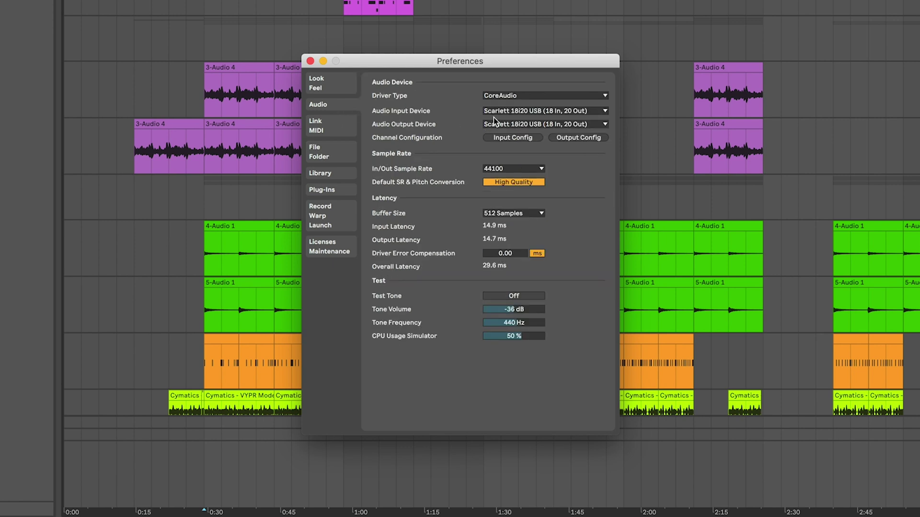
left_click(520, 111)
left_click(531, 111)
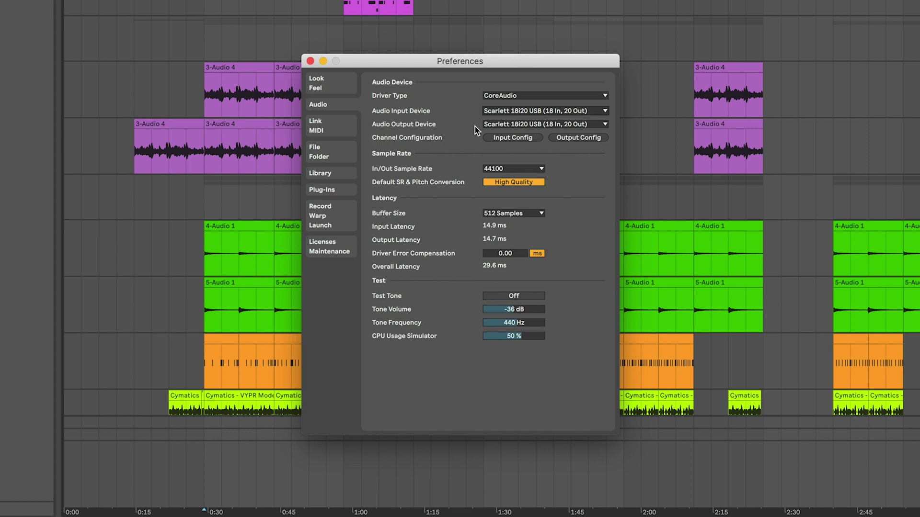
left_click(511, 111)
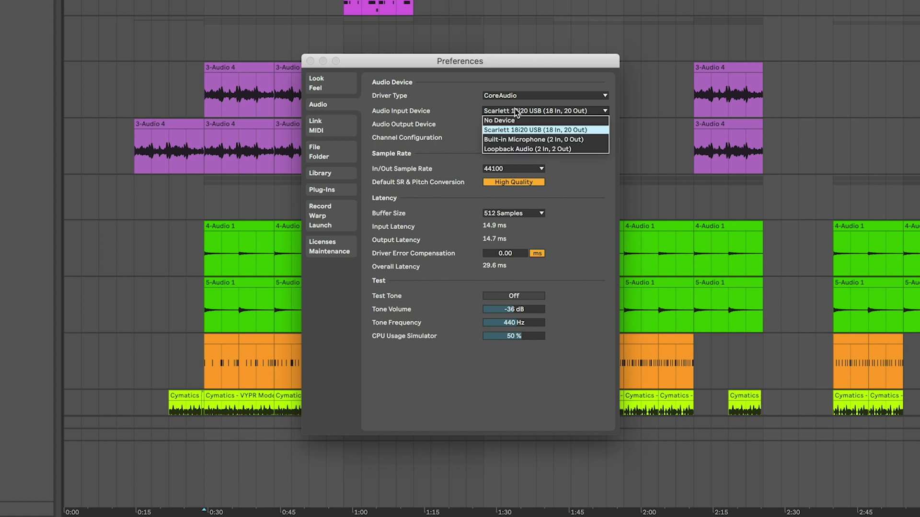
left_click(520, 111)
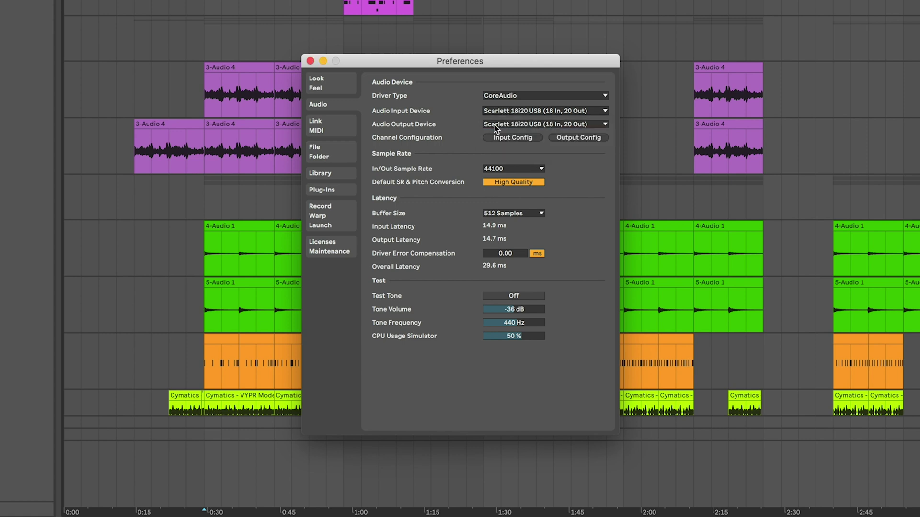
left_click(501, 124)
left_click(512, 117)
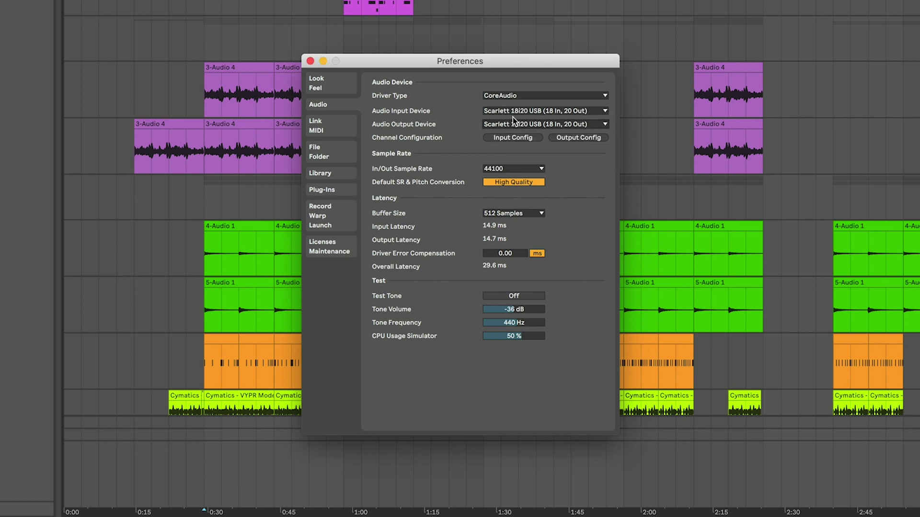
left_click(519, 138)
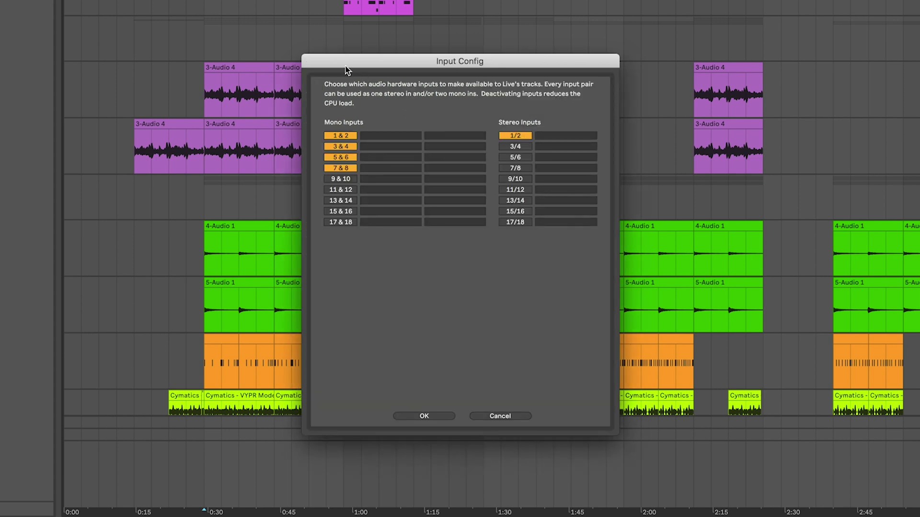
left_click(507, 417)
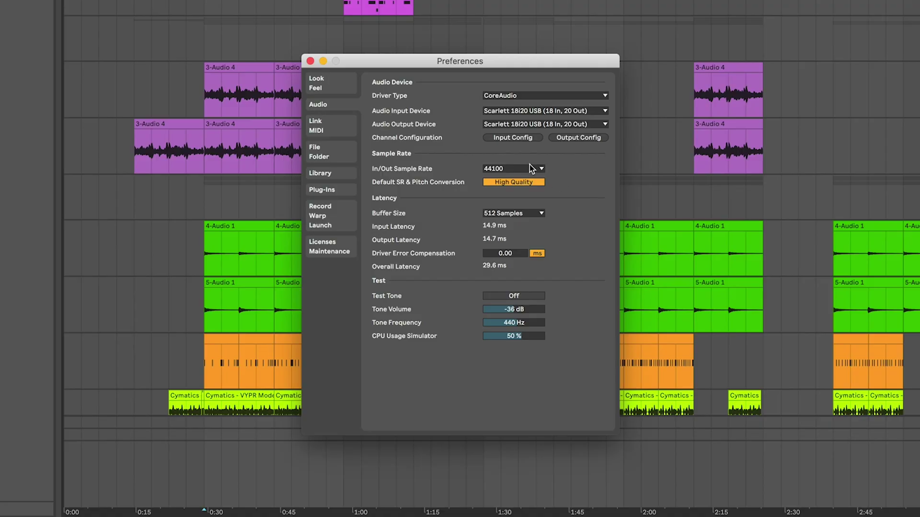
Examine the available In/Out sample rates, keeping 44100 selected
left_click(500, 169)
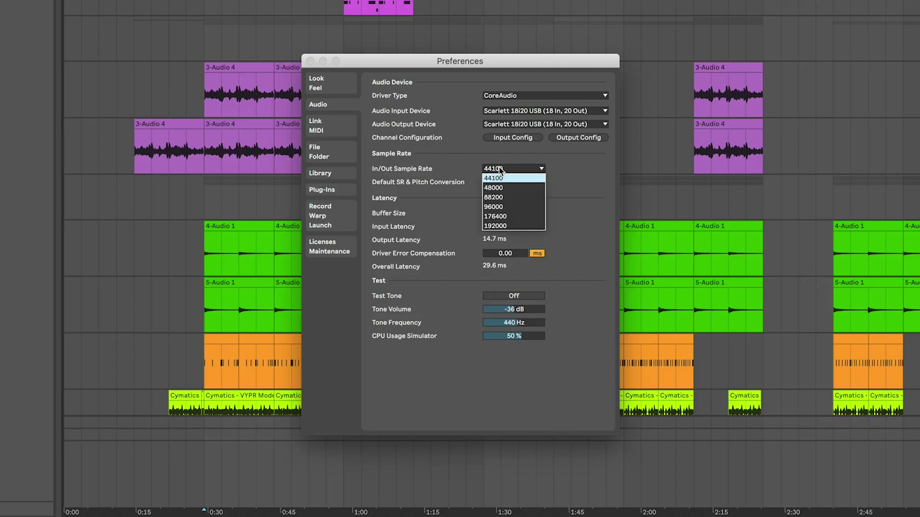
left_click(500, 169)
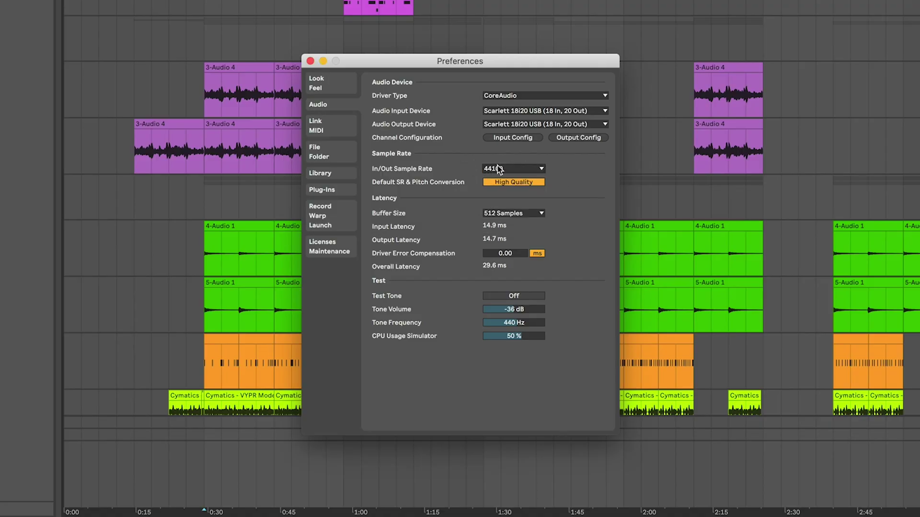
left_click(500, 169)
left_click(500, 168)
left_click(500, 169)
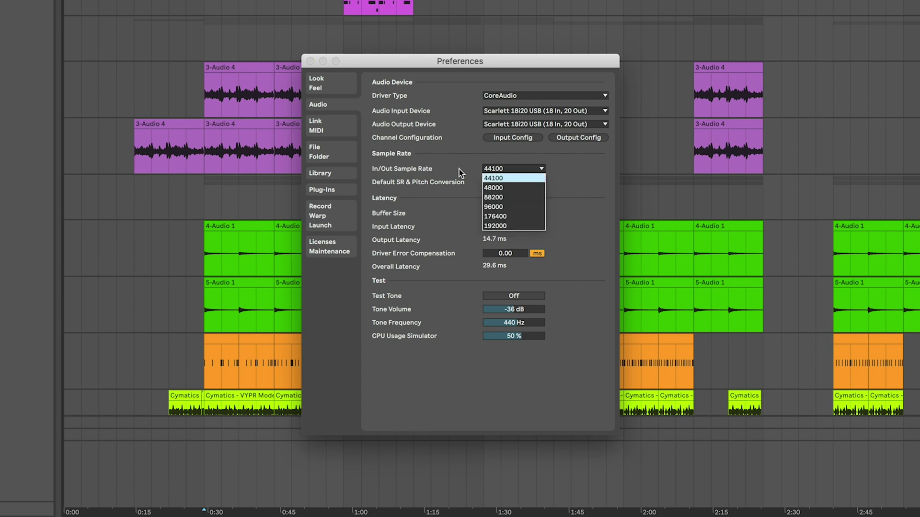
left_click(511, 170)
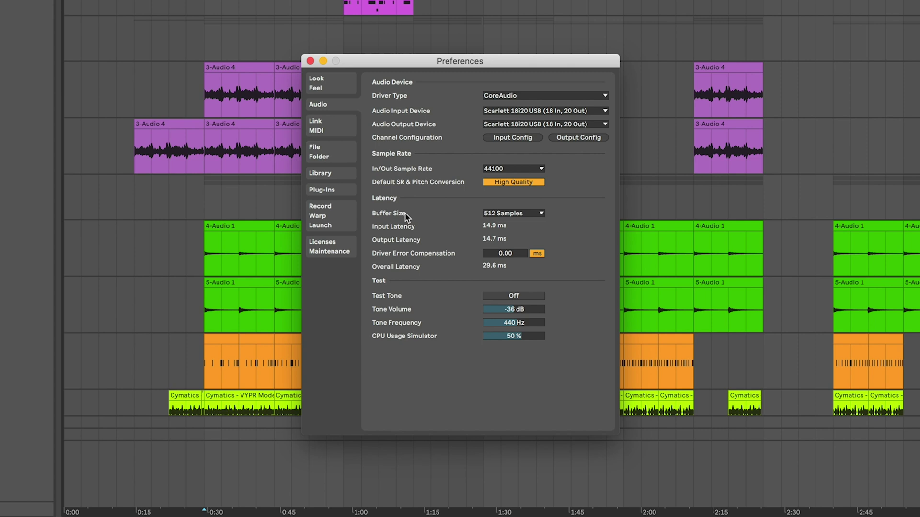
Set the audio buffer size to 64 samples and return it to 512 samples
left_click(521, 214)
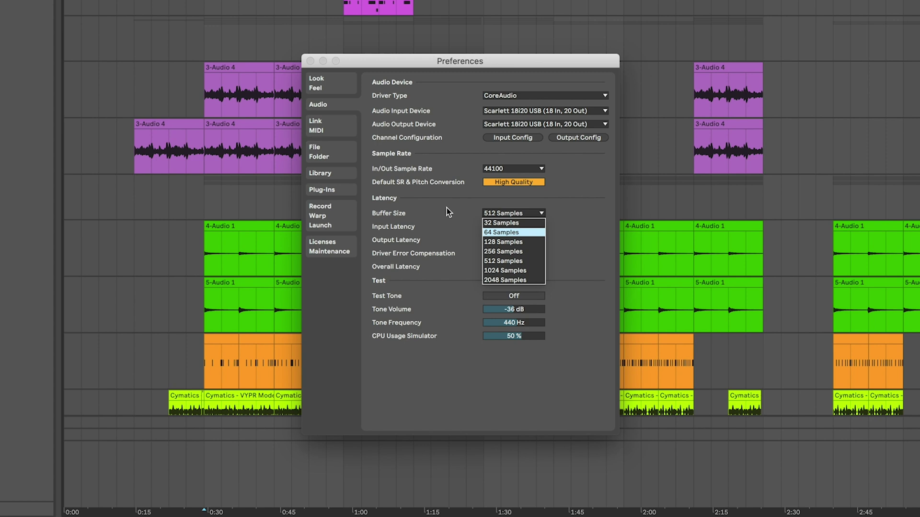
left_click(517, 232)
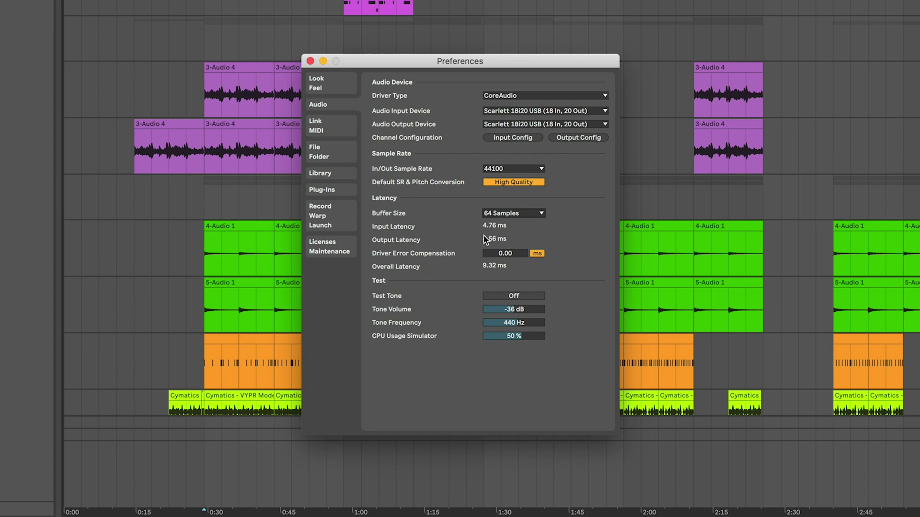
left_click(505, 215)
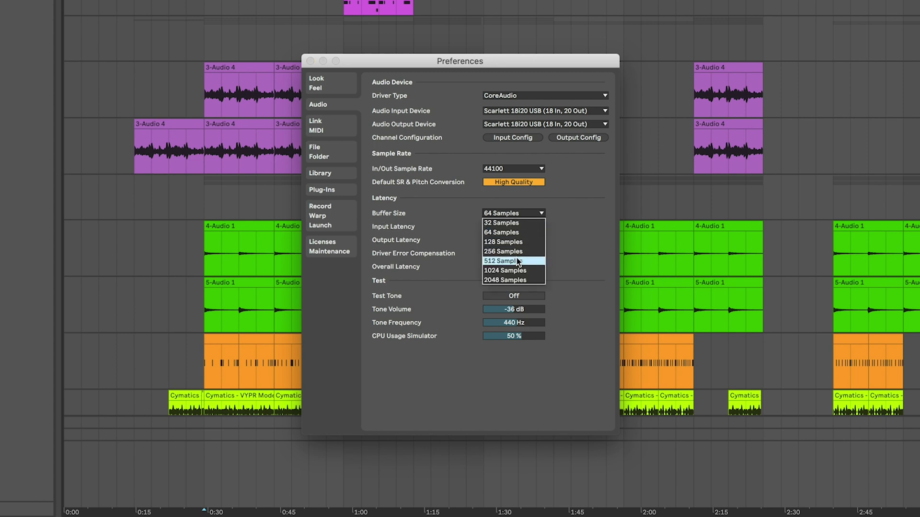
key("Return")
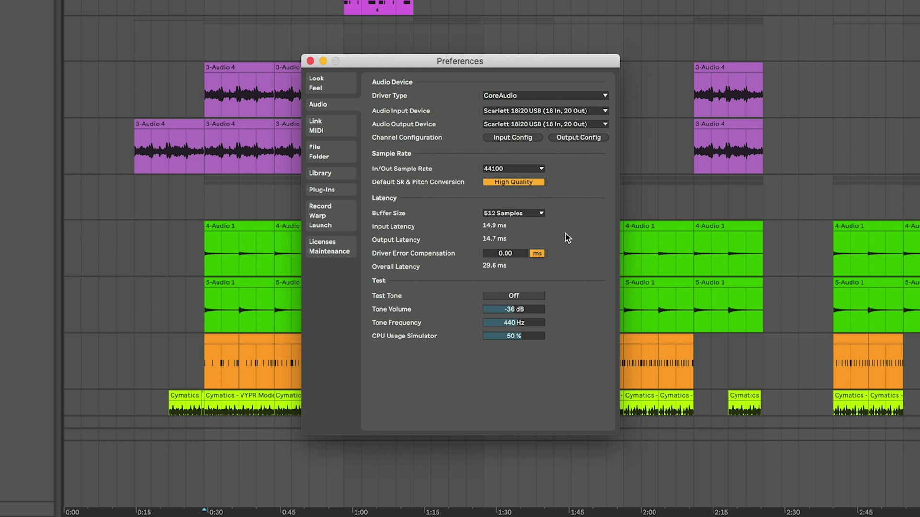
Open the Link and MIDI preferences
left_click(341, 150)
left_click(350, 127)
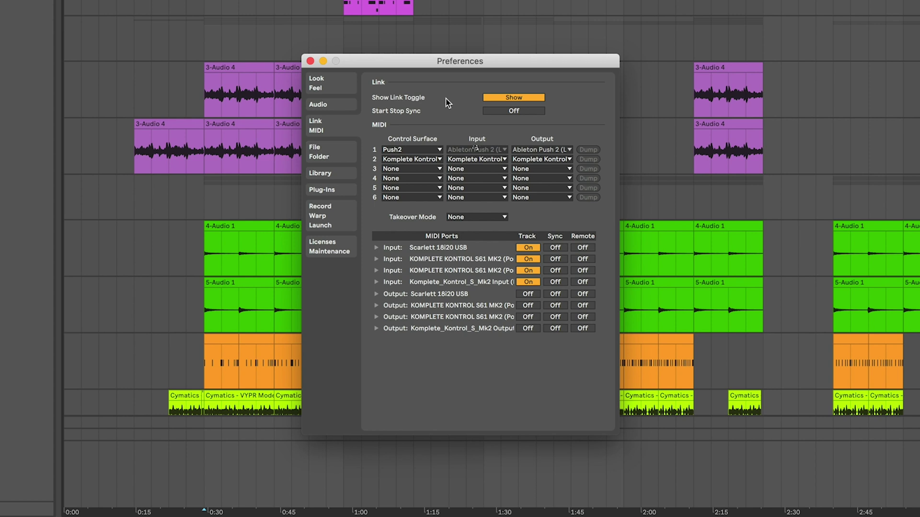
Review the File Folder, Library and Plug-Ins preferences one after another
left_click(341, 157)
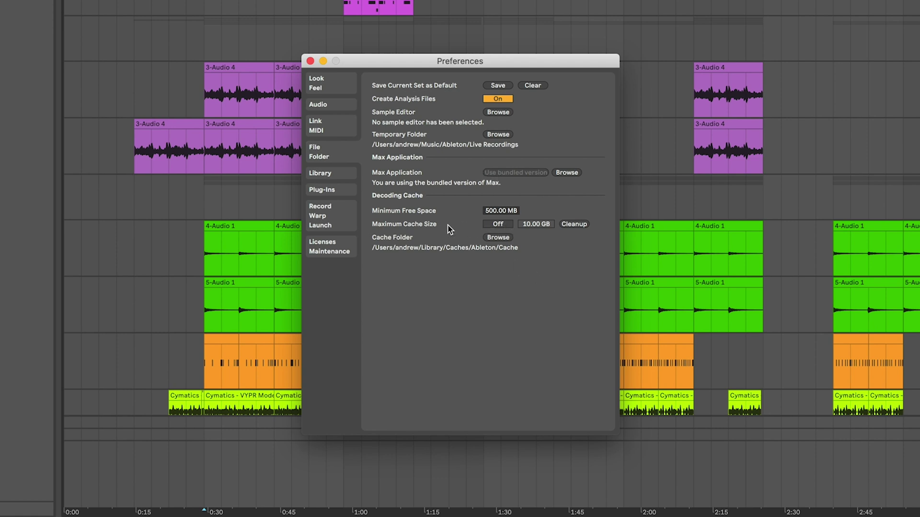
left_click(334, 174)
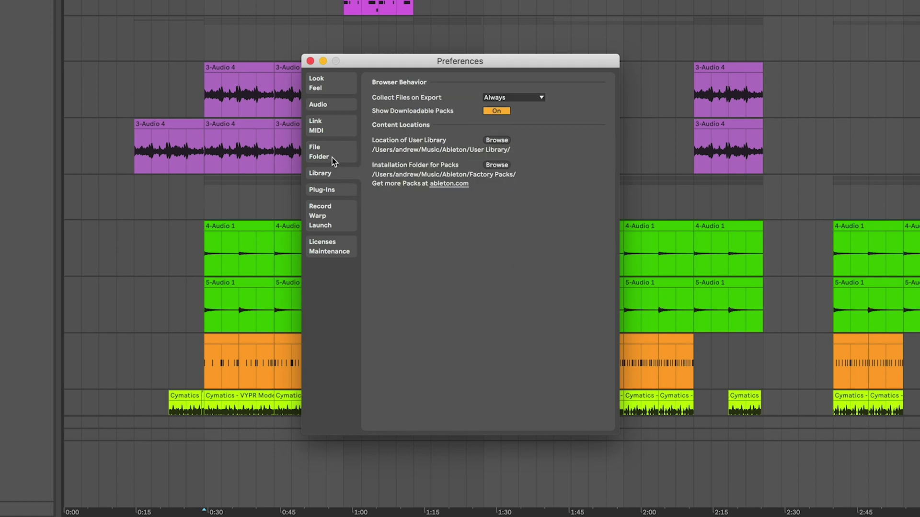
left_click(332, 191)
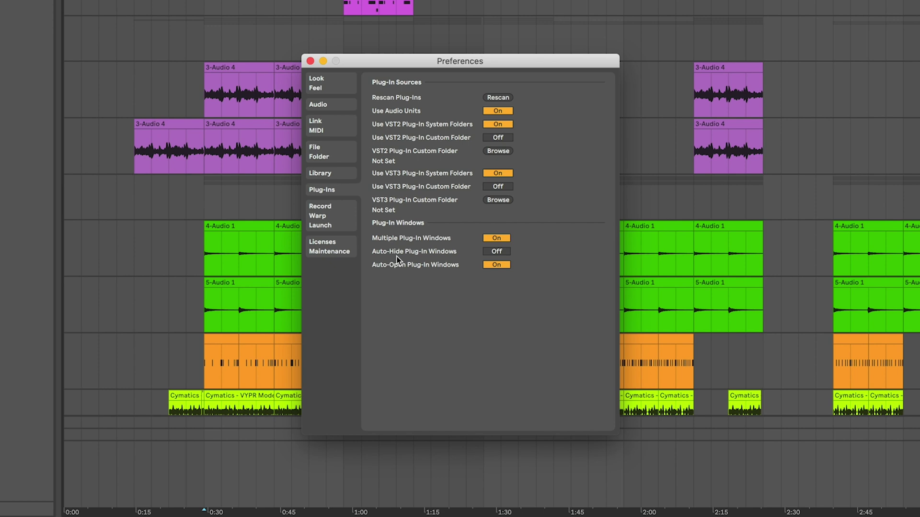
Open the Record Warp Launch preferences and examine the recording file types, keeping WAV selected
left_click(324, 217)
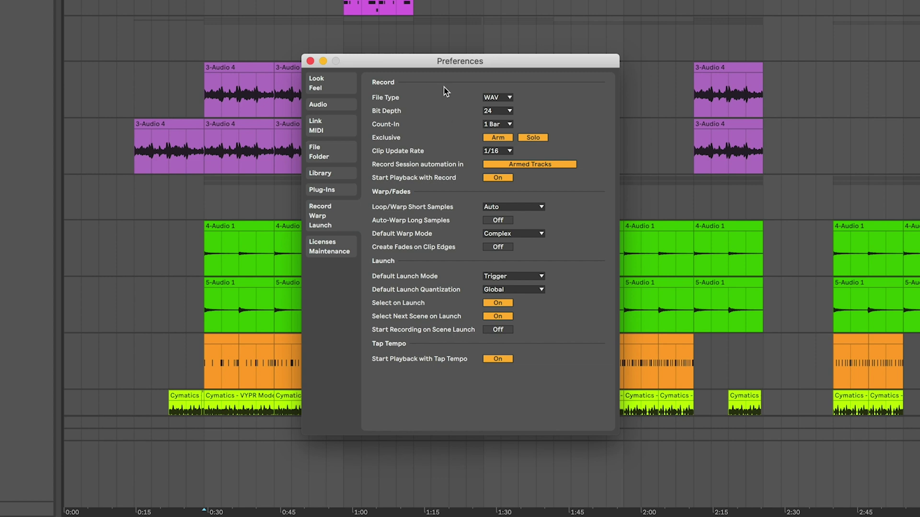
left_click(503, 97)
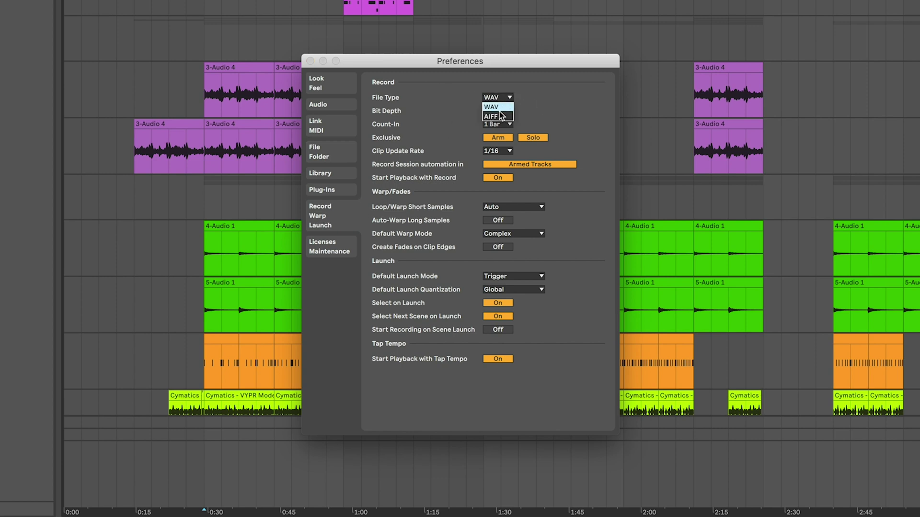
left_click(538, 94)
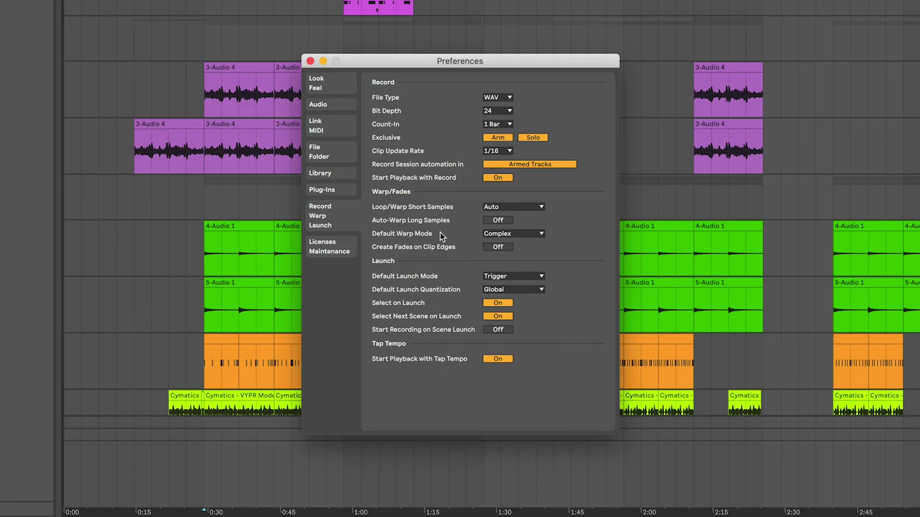
Examine the available default warp modes, keeping Complex selected, and close the preferences
left_click(518, 234)
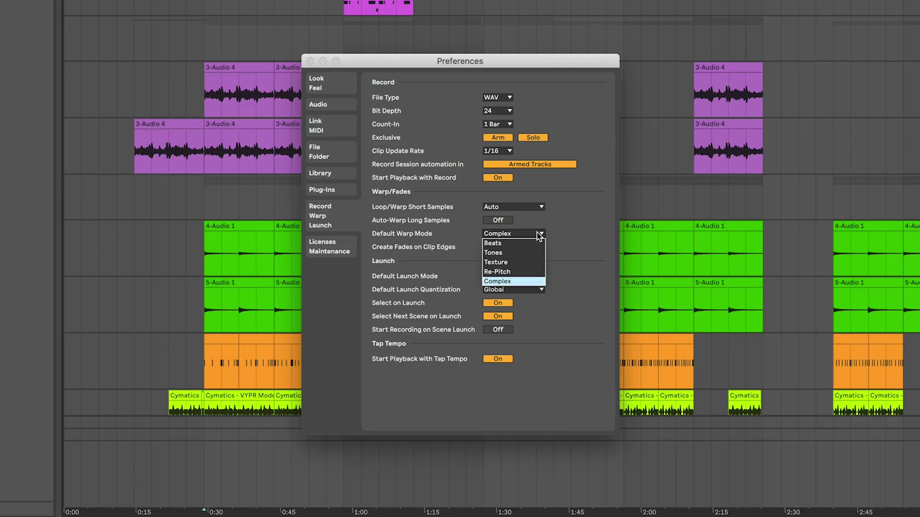
left_click(537, 233)
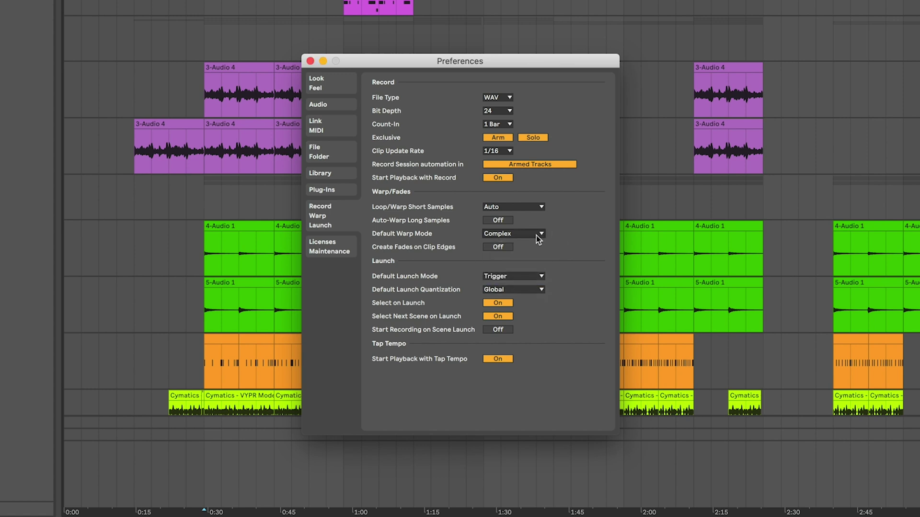
left_click(535, 235)
left_click(570, 243)
left_click(310, 61)
Open the sample settings of the first 3-Audio 4 clip on the upper purple audio track
left_click(253, 67)
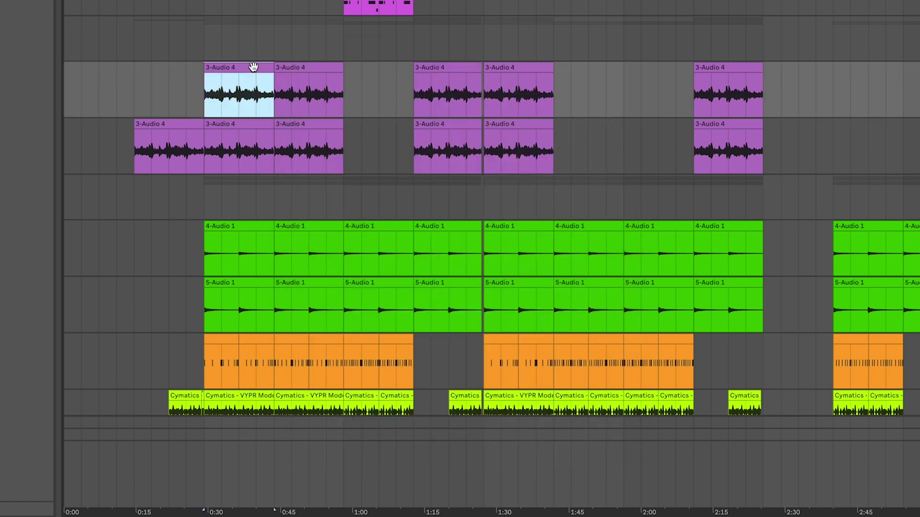
left_click(320, 71)
left_click(240, 70)
key("ctrl+d")
double_click(240, 70)
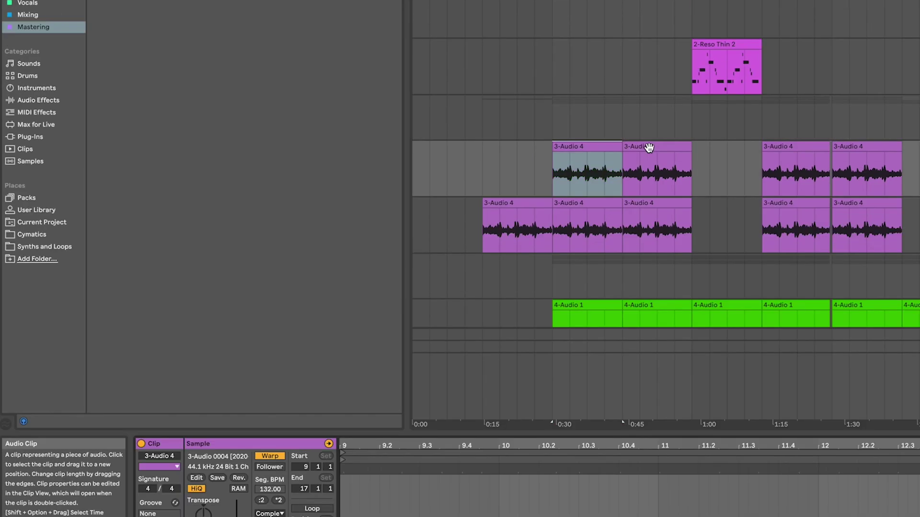
left_click(649, 147)
left_click(585, 148)
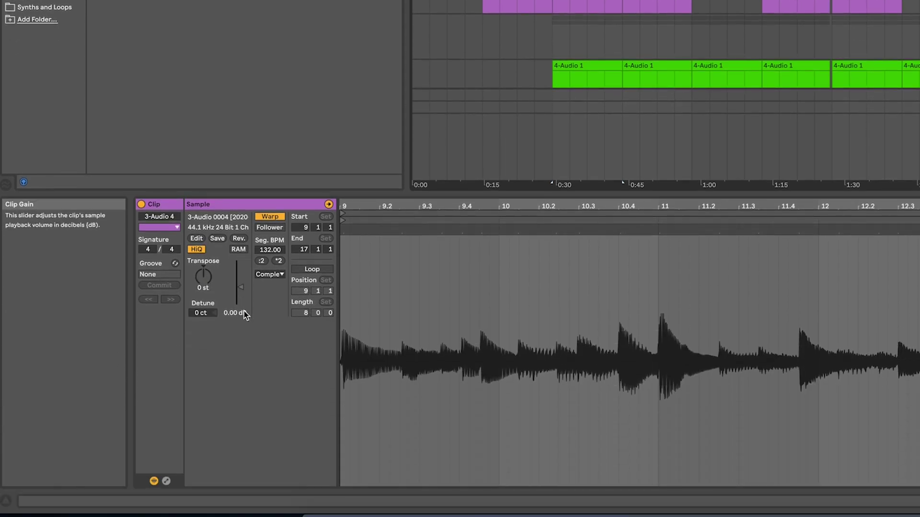
Set the 3-Audio 4 clip's warp mode to Beats, keeping warping on
left_click(272, 274)
left_click(273, 274)
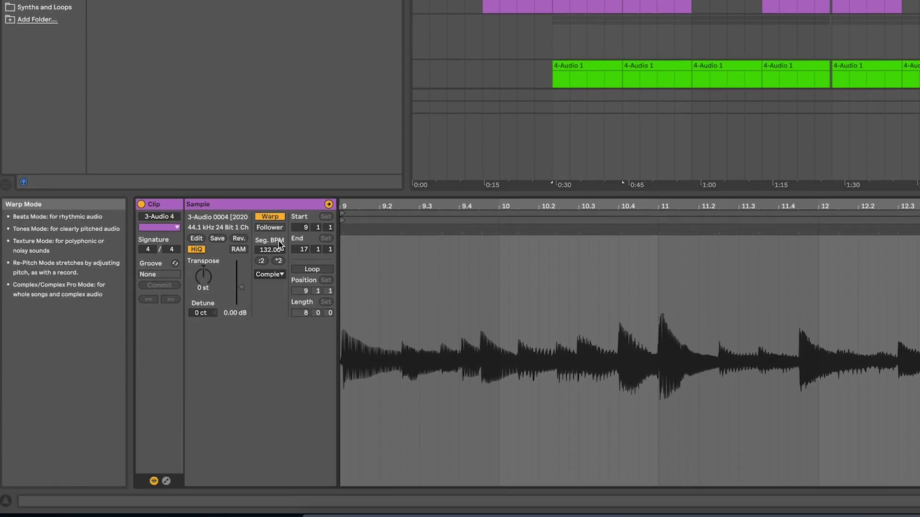
left_click(269, 276)
left_click(275, 277)
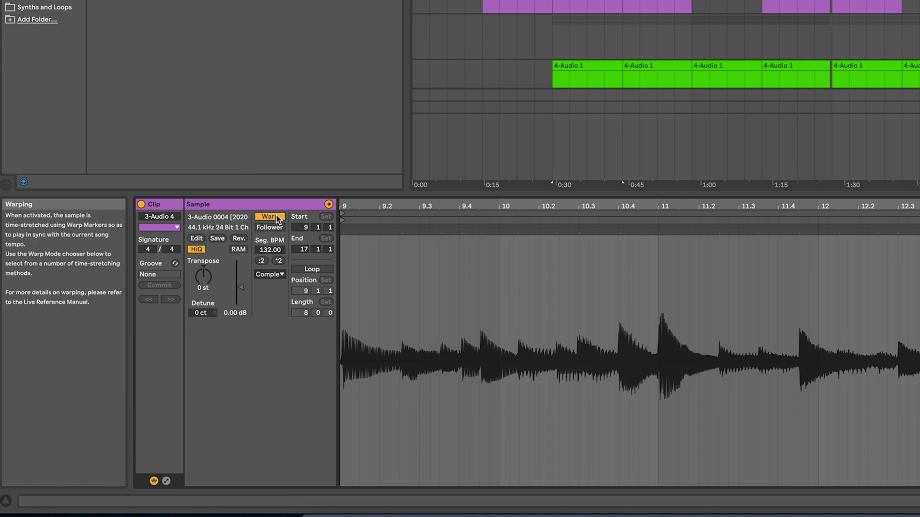
left_click(276, 216)
left_click(270, 274)
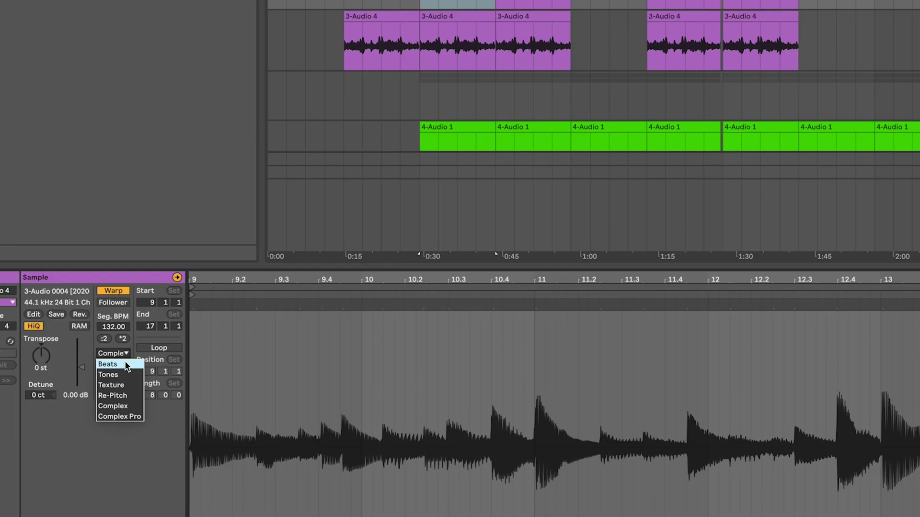
left_click(125, 363)
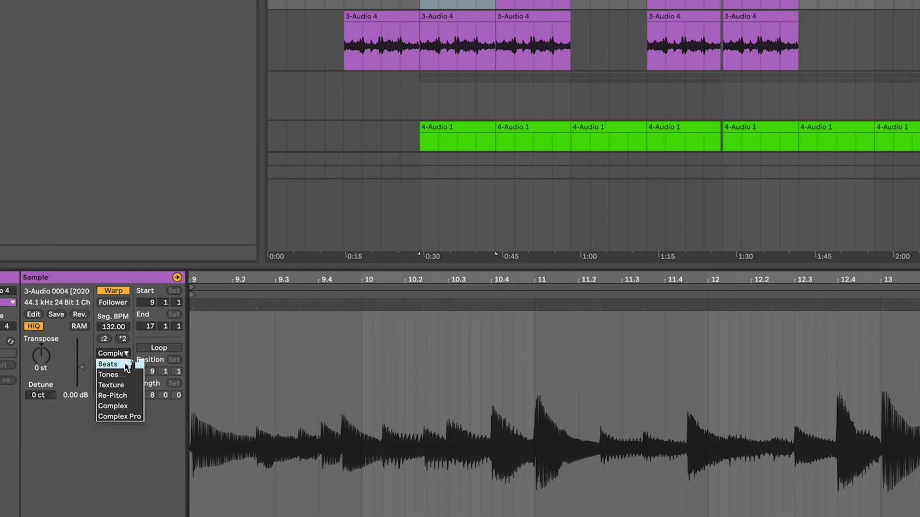
left_click(124, 362)
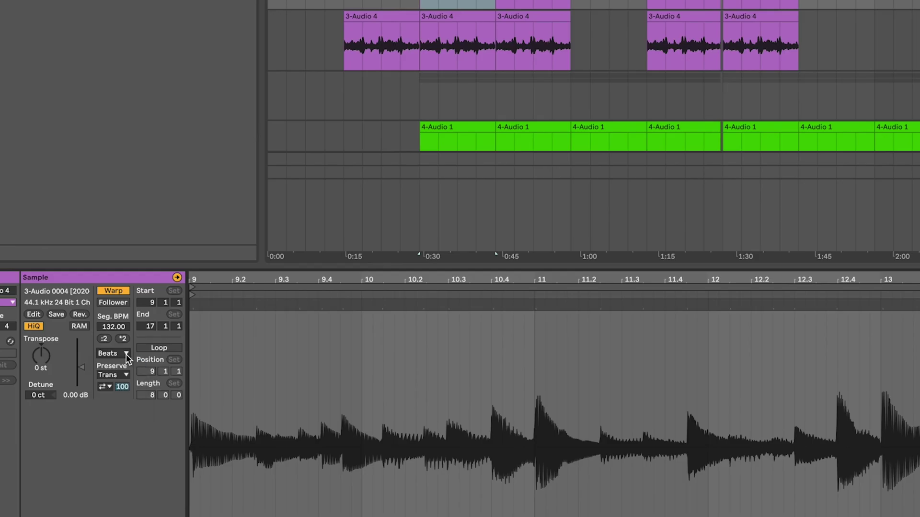
Check the default warp mode in the preferences, and change the clip's warp mode to Complex Pro and back to Complex
key("super+comma")
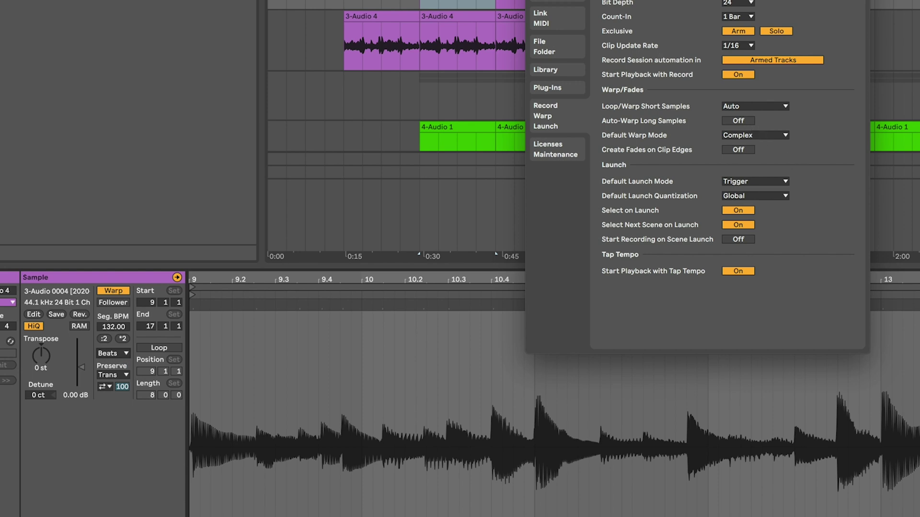
key("Escape")
left_click(125, 353)
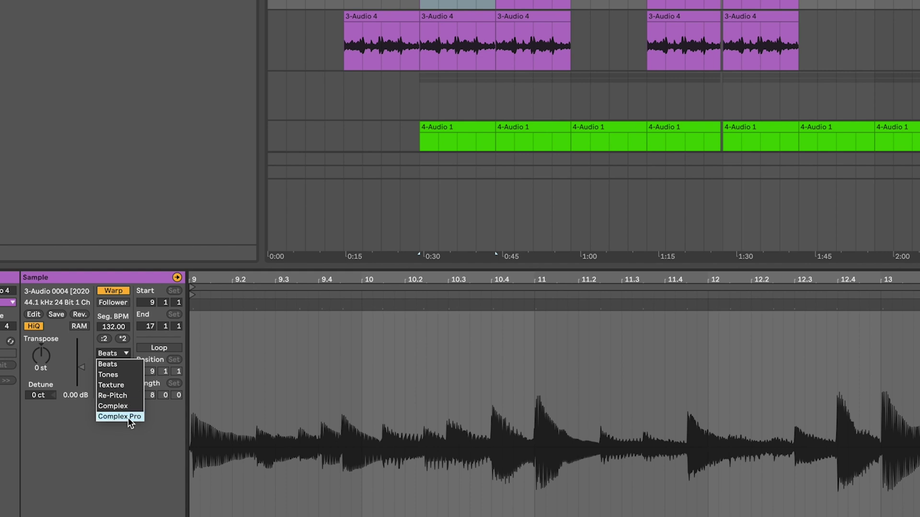
left_click(128, 416)
left_click(113, 353)
left_click(121, 406)
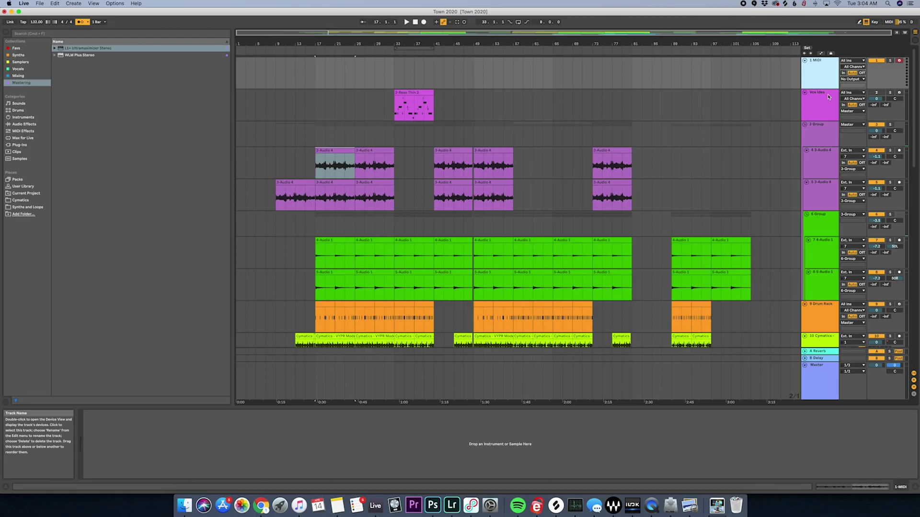
Select the 1 MIDI track and load the Analog instrument onto it
left_click(828, 96)
left_click(823, 72)
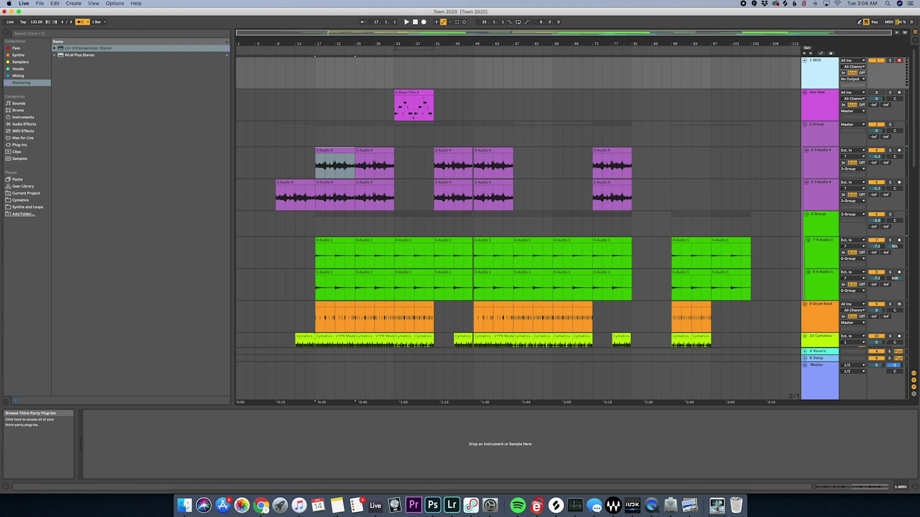
left_click(33, 118)
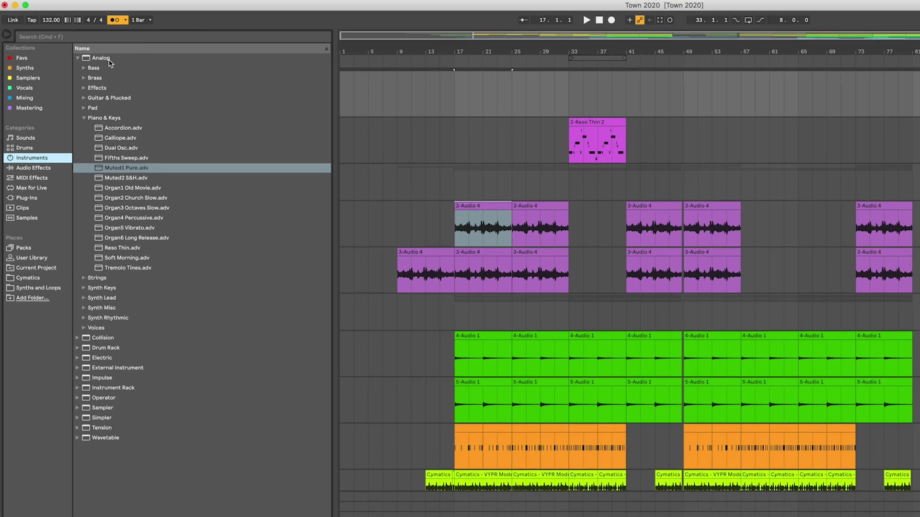
left_click(74, 49)
left_click_drag(110, 62, 918, 101)
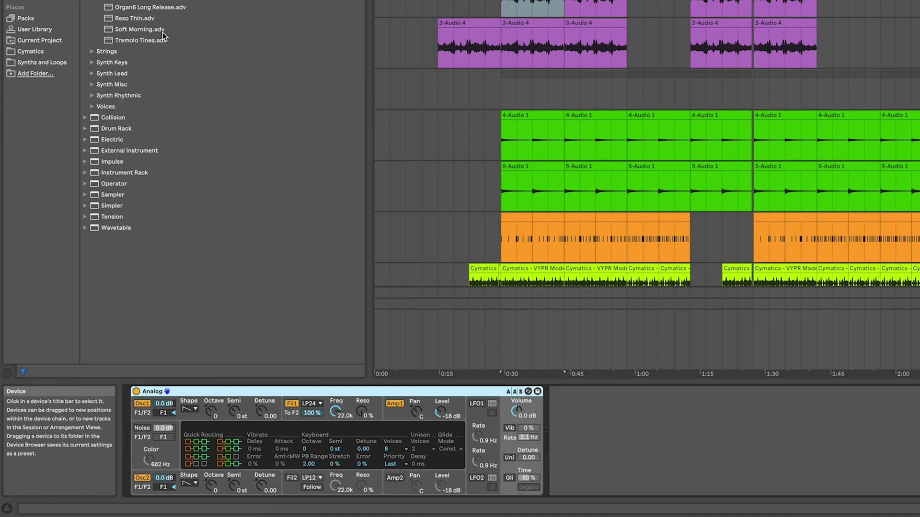
Load the Muted1 Pure preset from Analog's Piano & Keys presets in place of the plain Analog instrument
left_click(91, 1)
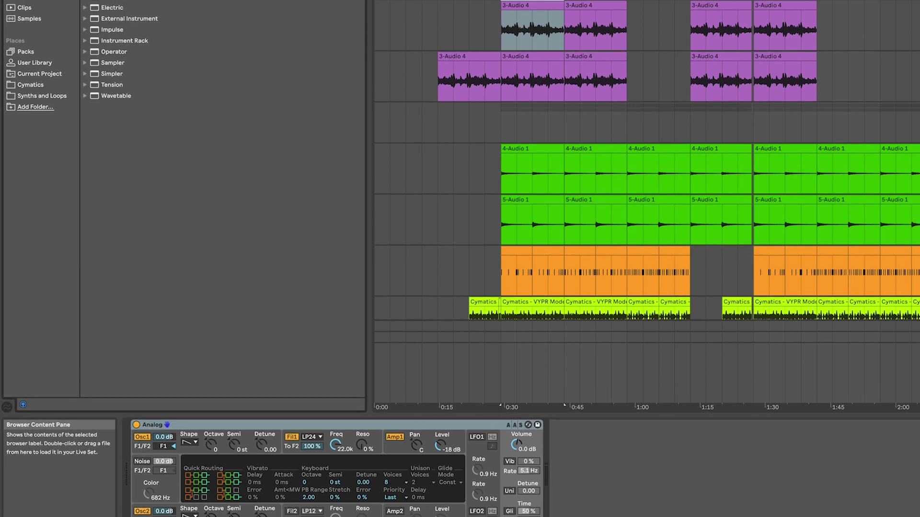
left_click(92, 1)
left_click(91, 42)
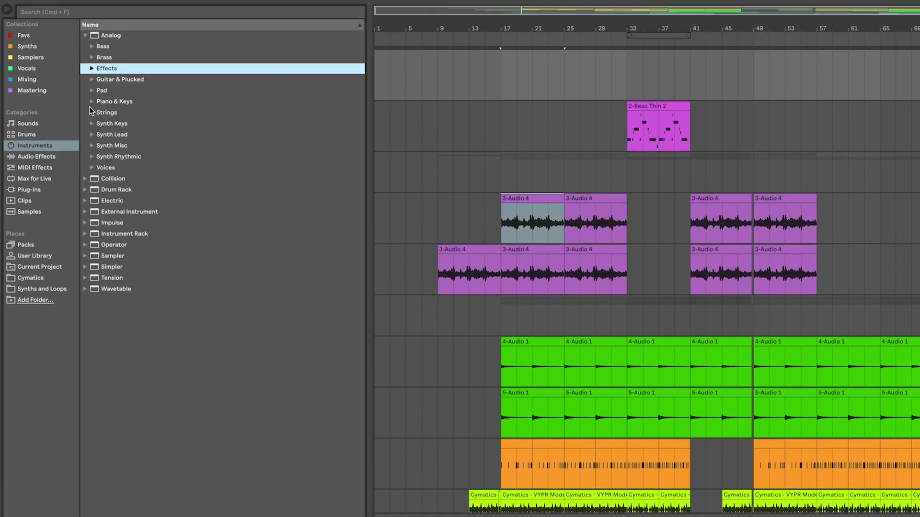
left_click(91, 101)
left_click(153, 178)
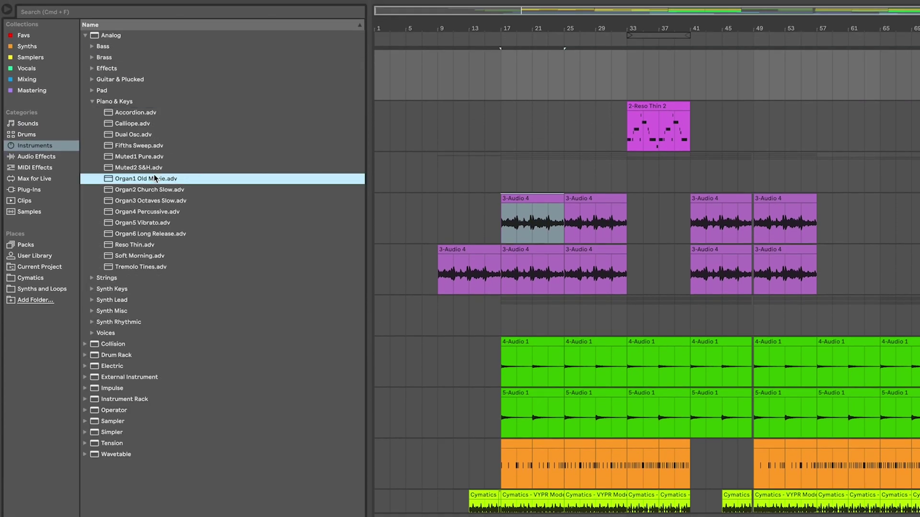
left_click(153, 167)
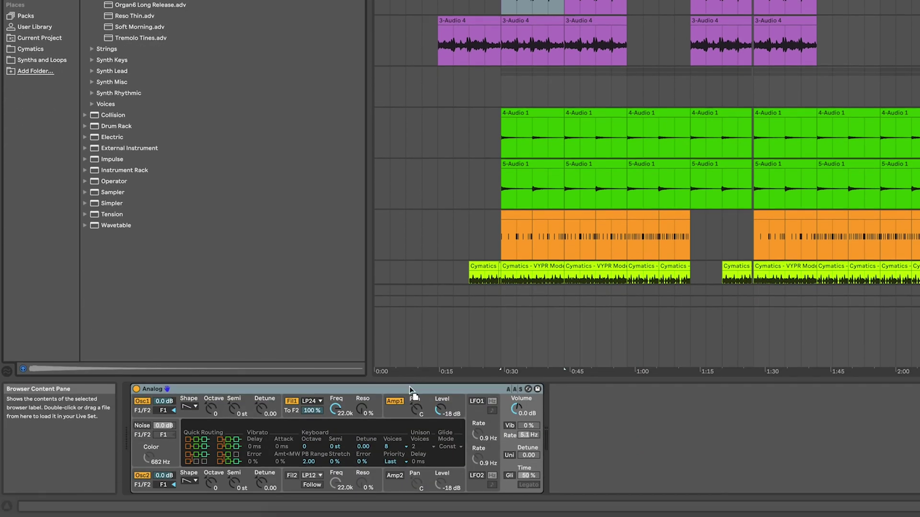
left_click_drag(409, 389, 416, 391)
key("super+z")
key("super+shift+z")
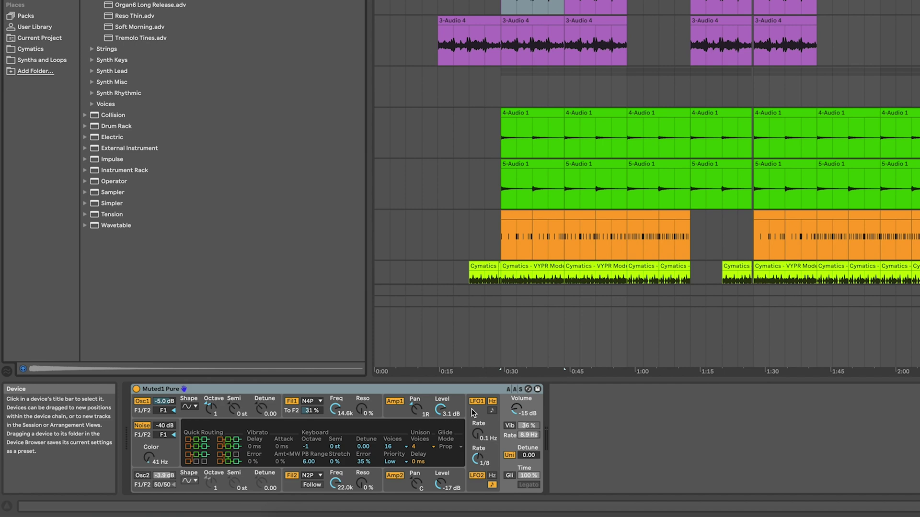
Add an EQ Eight and a Compressor after the Muted1 Pure instrument
left_click(33, 1)
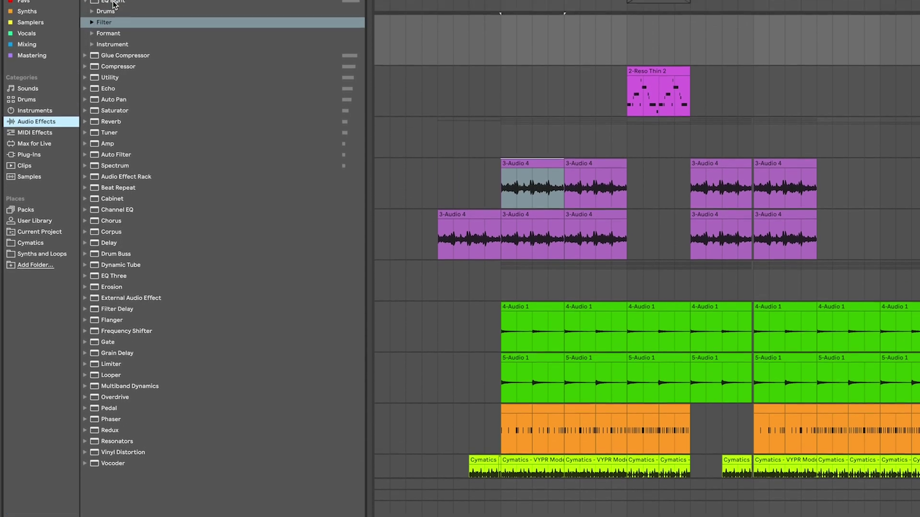
left_click_drag(95, 40, 115, 41)
left_click(116, 40)
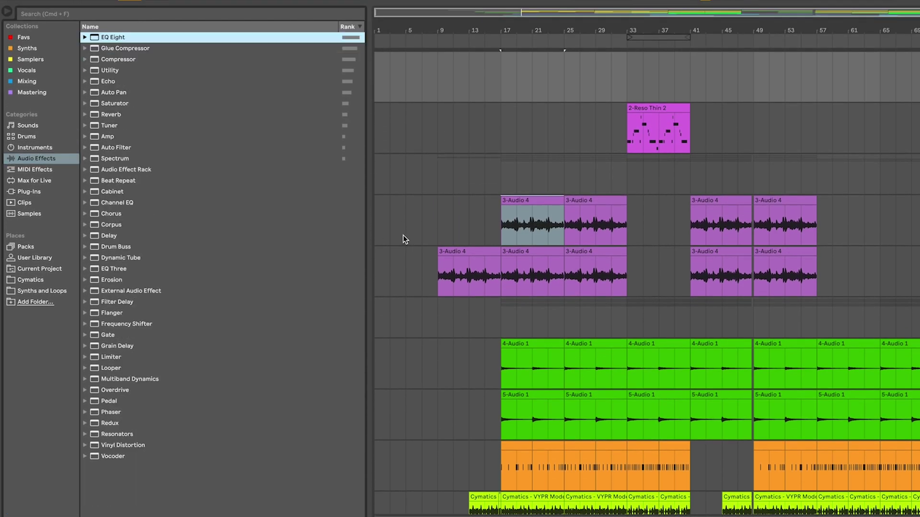
left_click(119, 59)
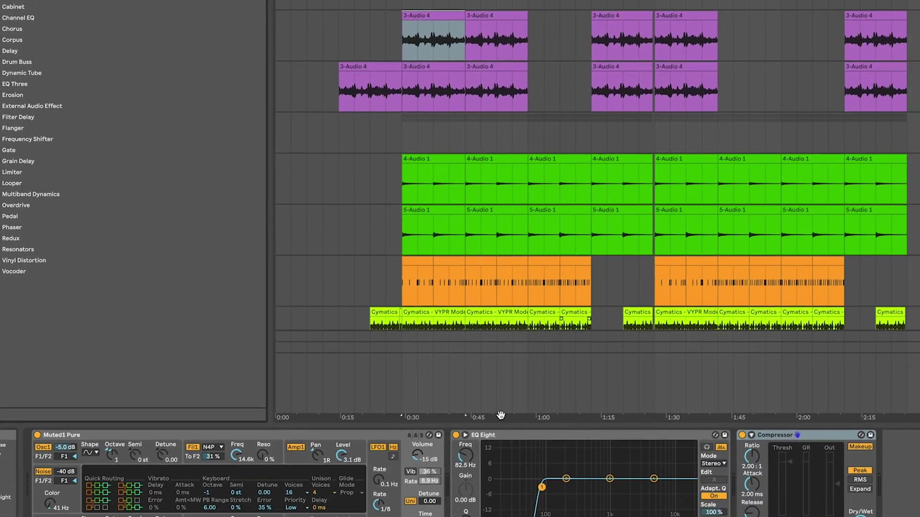
left_click(513, 401)
left_click(0, 0)
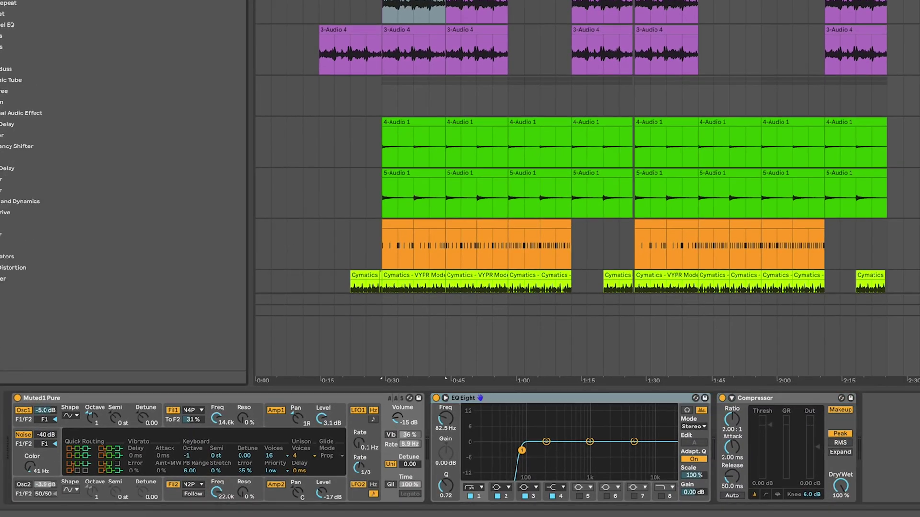
Replace the EQ Eight with its Cheesy Speaker preset
scroll(120, 191, "up", 12)
left_click_drag(29, 0, 546, 401)
left_click(554, 400)
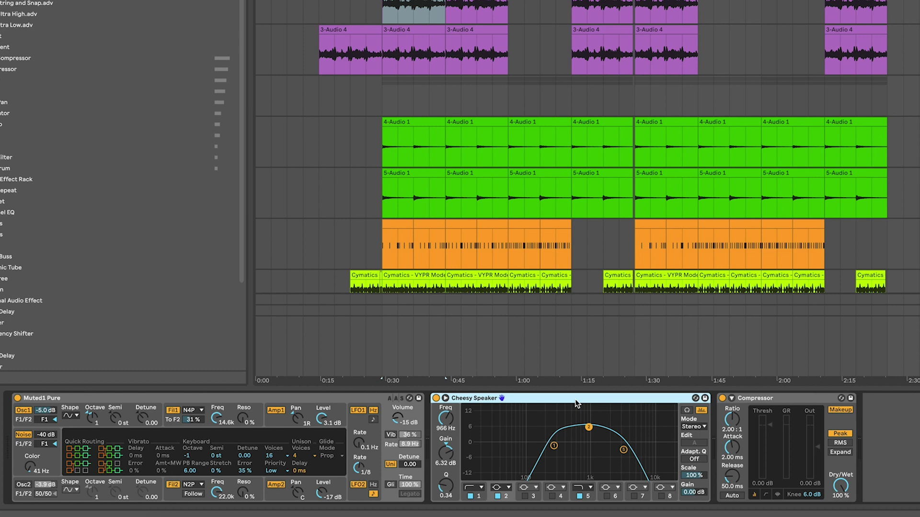
Delete the Cheesy Speaker EQ and the Compressor from the device chain
key("Delete")
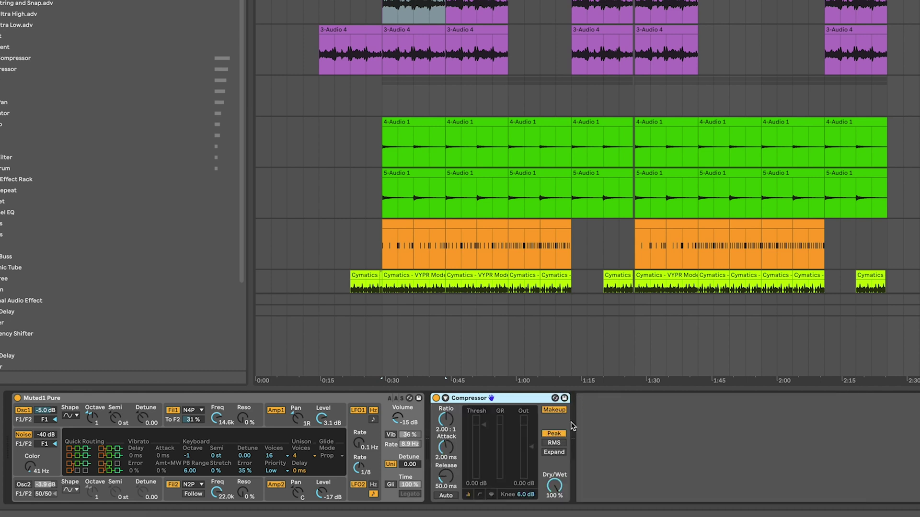
key("Delete")
Add a new EQ Eight after the instrument and move its low-cut band to about 97.9 Hz
scroll(120, 192, "down", 5)
key("Return")
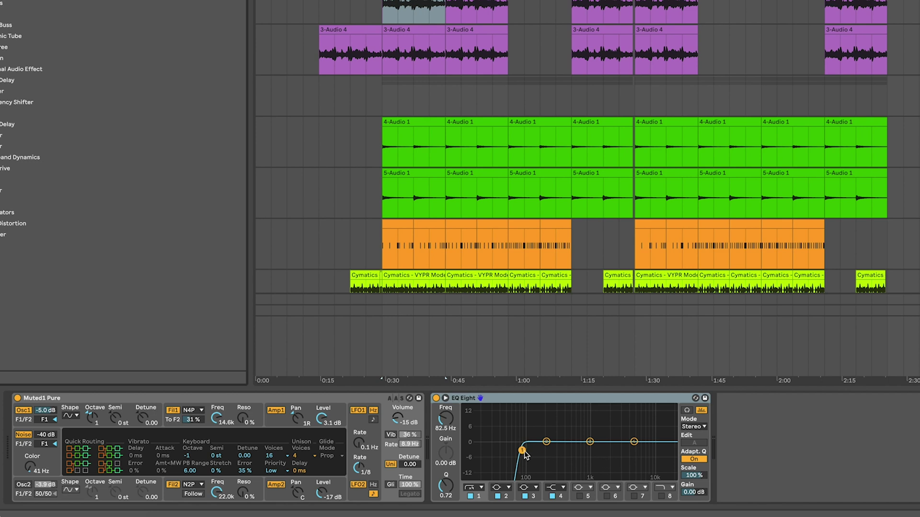
mouse_move(527, 450)
left_mouse_down()
mouse_move(482, 450)
mouse_move(526, 451)
left_mouse_up()
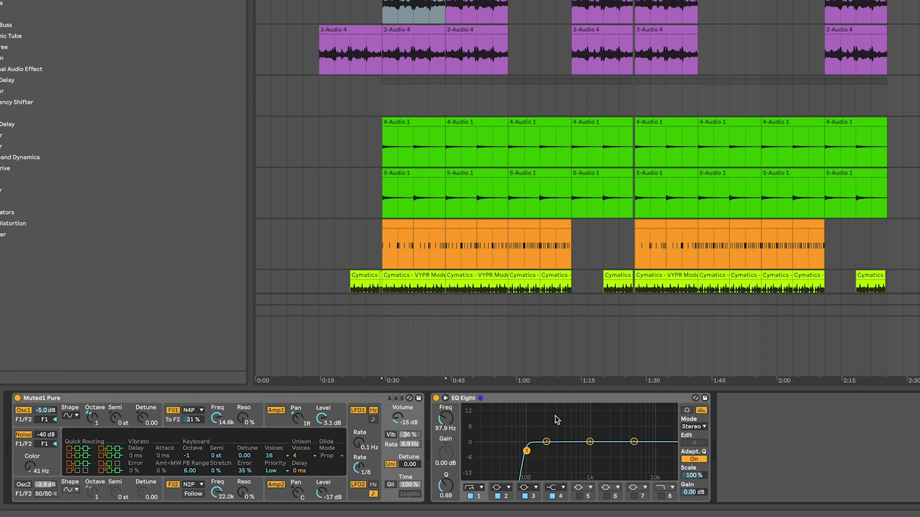
Dip EQ Eight's third band, raise the fourth to about 7.81 dB at 3.83 kHz, and save the device as preset "v"
right_click(560, 402)
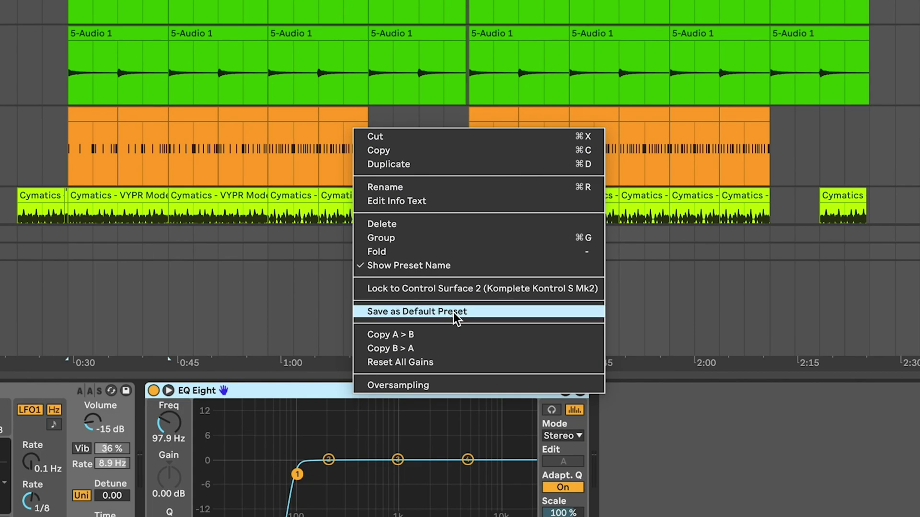
left_click(537, 397)
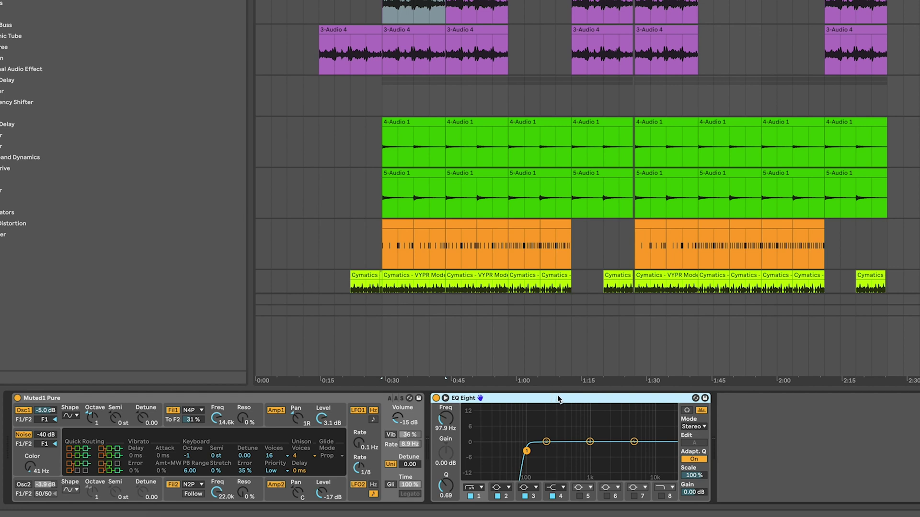
left_click_drag(590, 441, 628, 425)
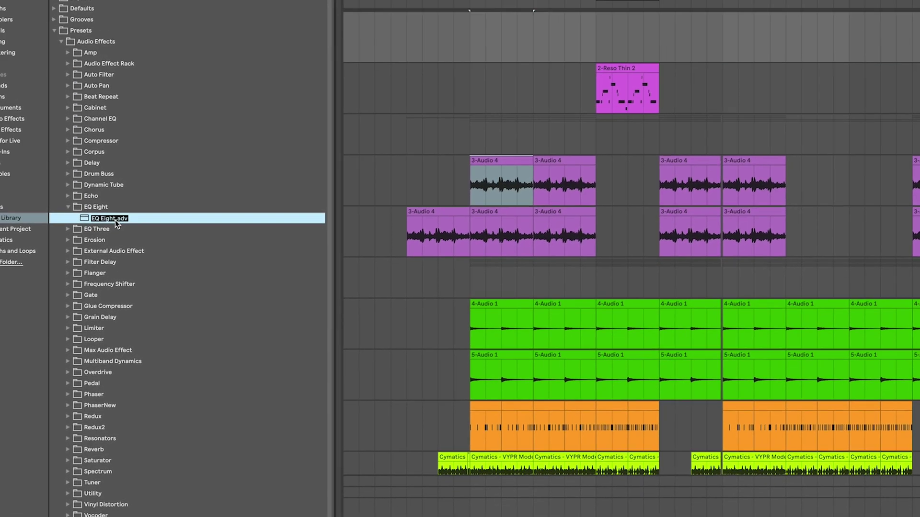
type("video")
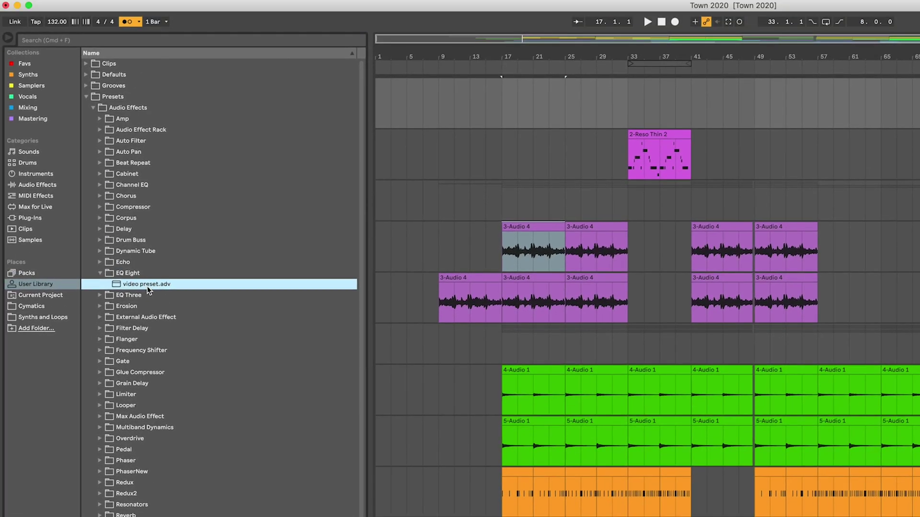
key("Return")
Look through the Synths, Samplers, Vocals, Mixing and Mastering collections in the browser
left_click(70, 53)
left_click(73, 52)
left_click(29, 74)
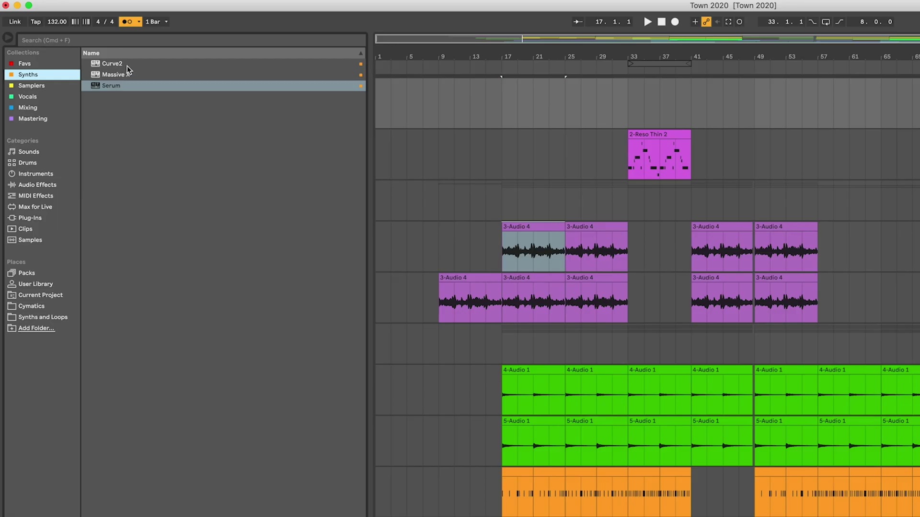
left_click(38, 85)
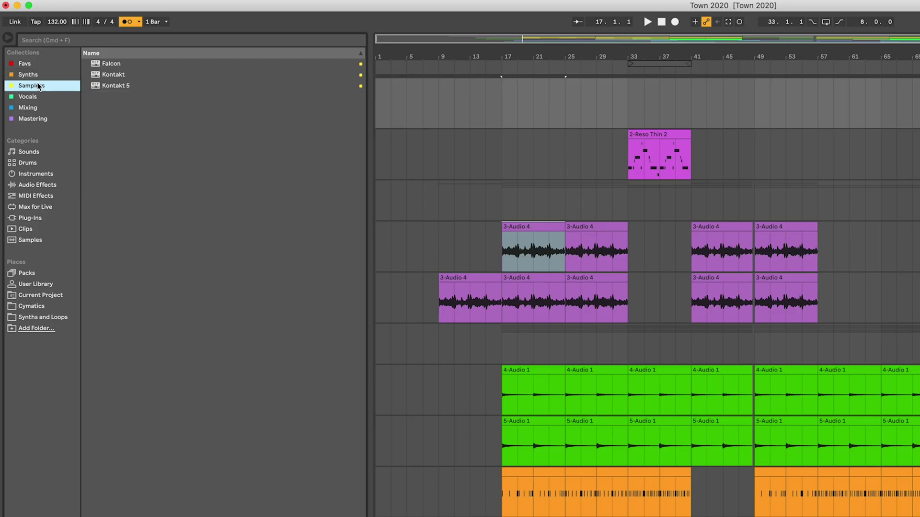
left_click(37, 96)
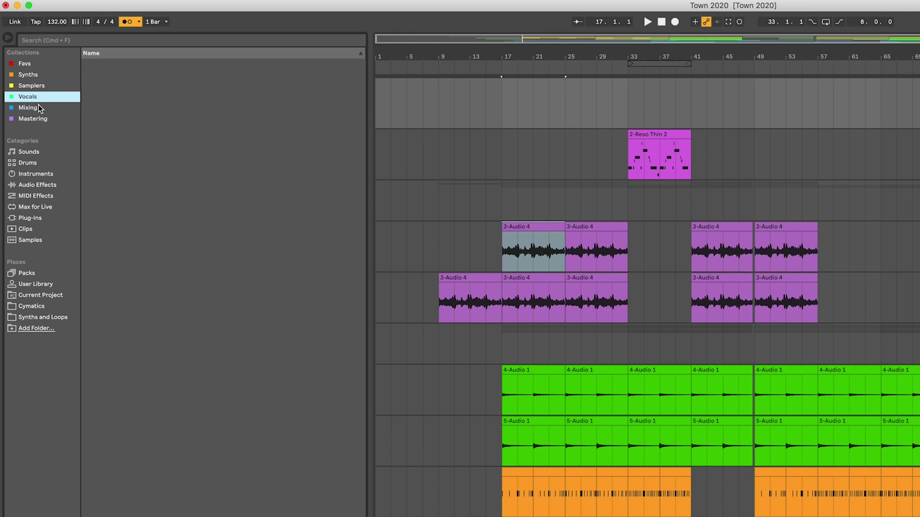
left_click(40, 108)
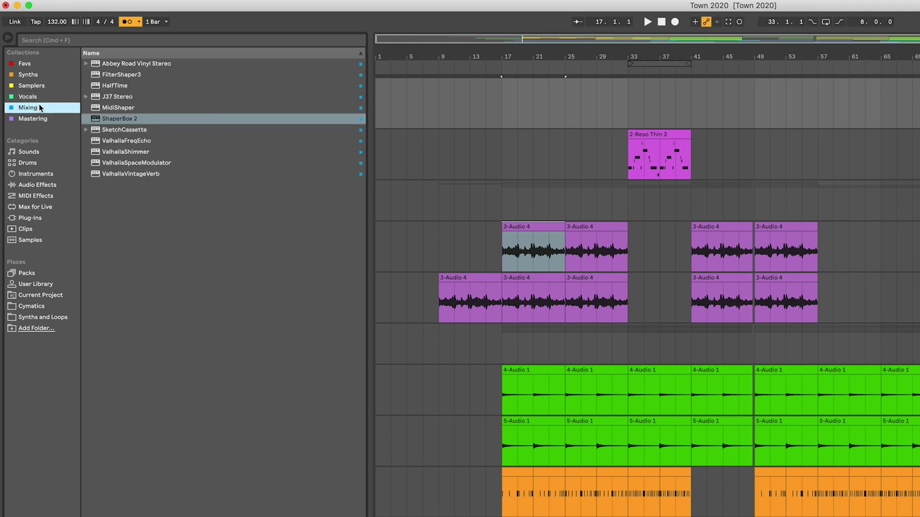
left_click(38, 118)
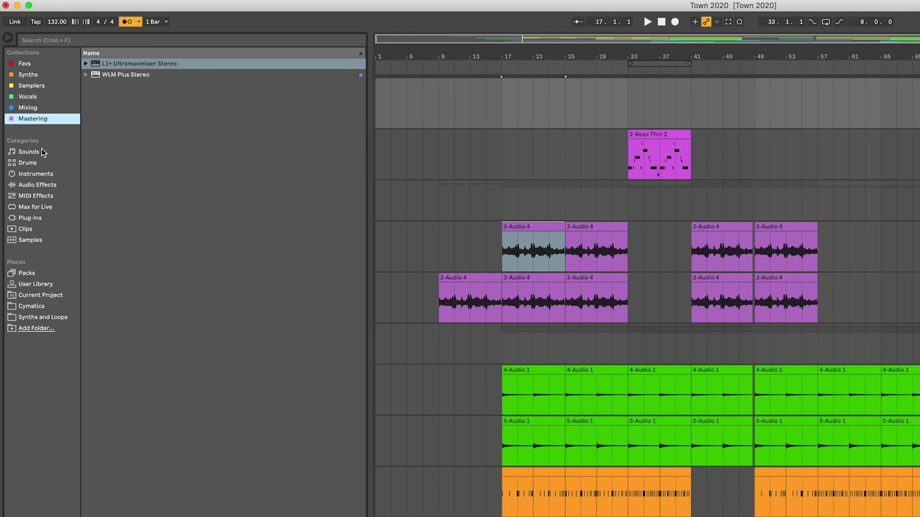
Look through the browser's Sounds, Drums, Instruments, Audio Effects and MIDI Effects categories, collapsing the Analog folder
left_click(74, 144)
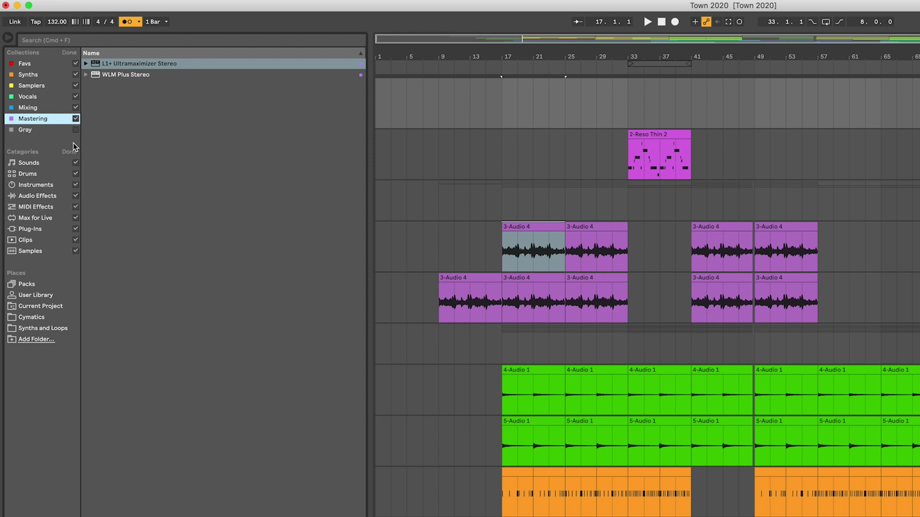
left_click(75, 152)
left_click(33, 153)
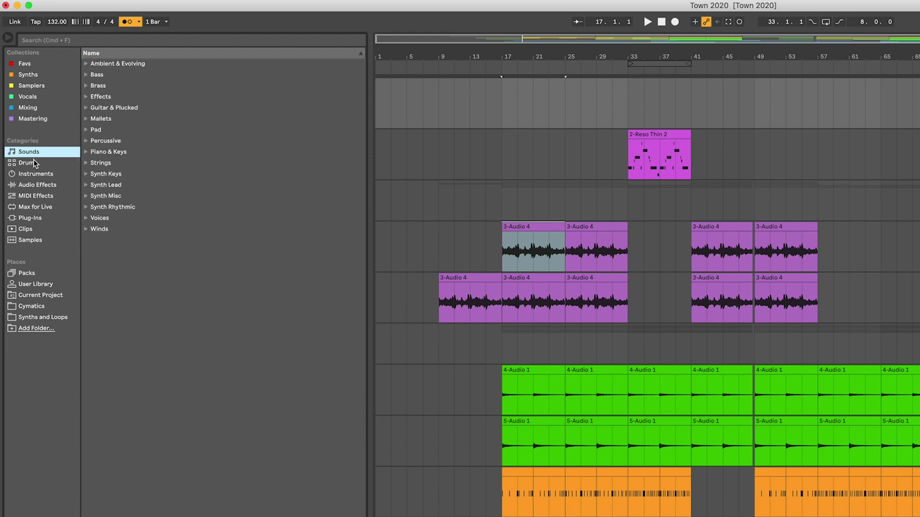
left_click(34, 161)
left_click(45, 174)
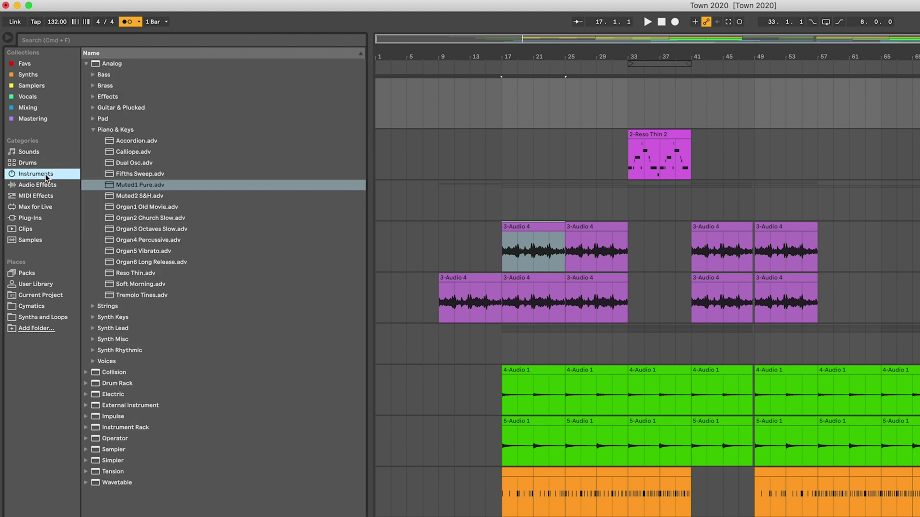
left_click(86, 63)
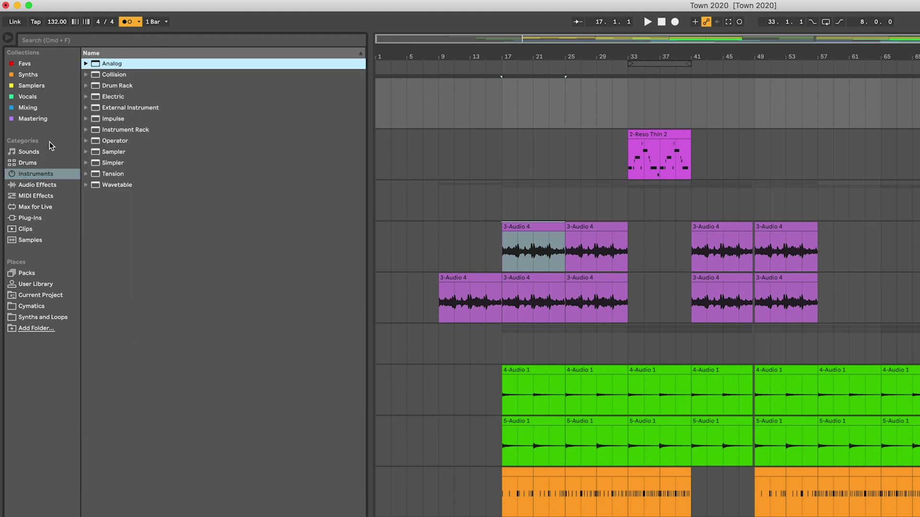
left_click(38, 183)
left_click(42, 199)
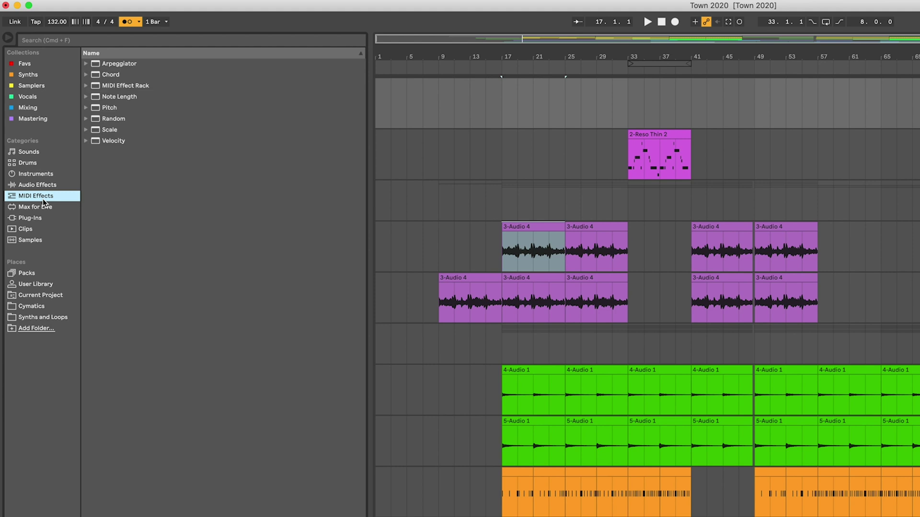
View the installed plug-ins and the vendor folders listed under VST3
left_click(41, 219)
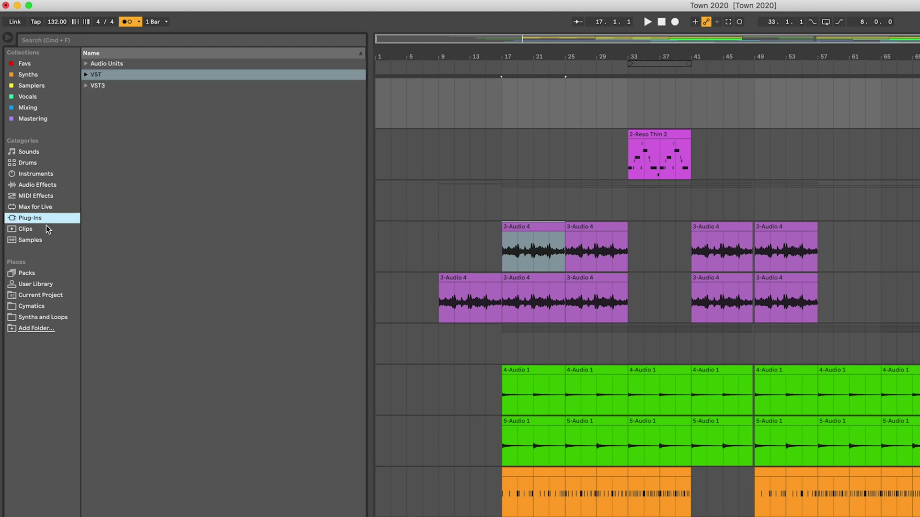
left_click(88, 86)
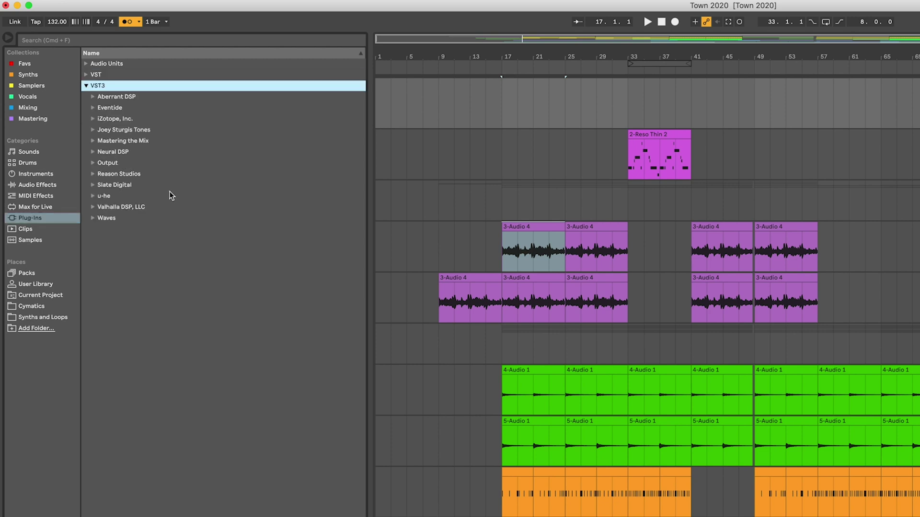
left_click(86, 87)
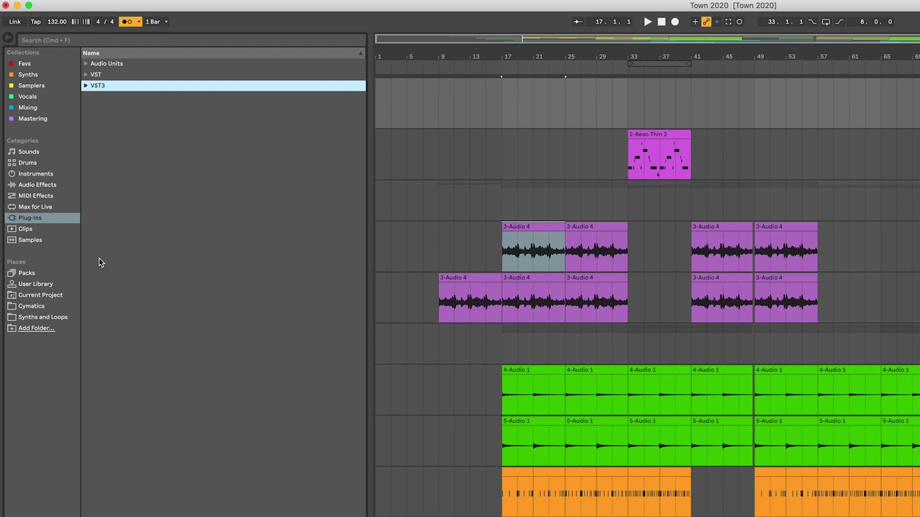
Find Cymatics - Omega Kick 2 - C.wav in the Cymatics Omega one-shot kicks and place it on the lower 3-Audio 4 track at bar 63
left_click(32, 307)
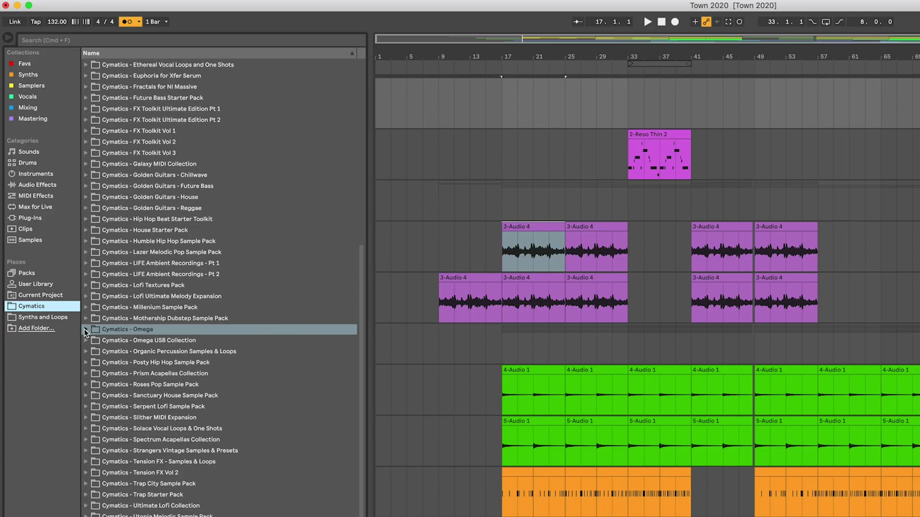
left_click(86, 334)
scroll(129, 383, "down", 3)
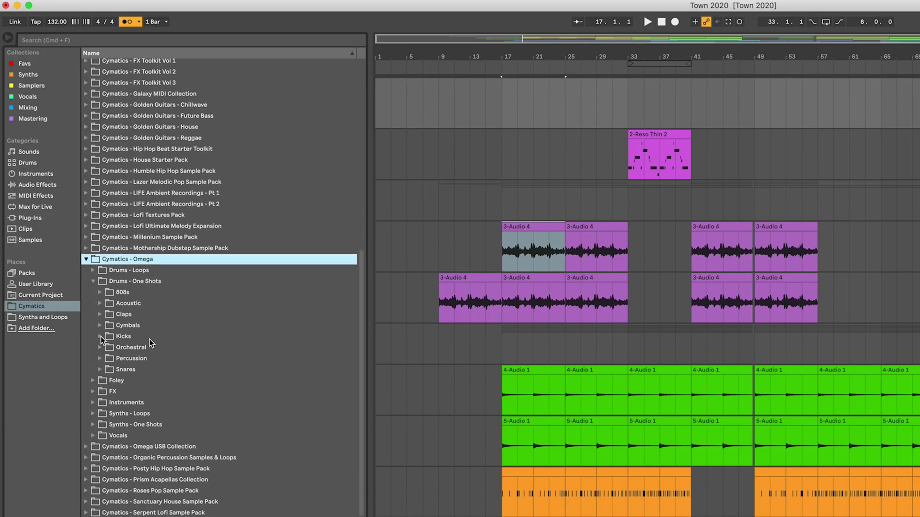
left_click(100, 337)
left_click_drag(168, 363, 741, 295)
Select the end of the kick clip's tail at bar 63 and delete it
left_click(878, 300)
key("plus")
key("plus")
key("plus")
left_click(869, 300)
left_click_drag(854, 300, 753, 299)
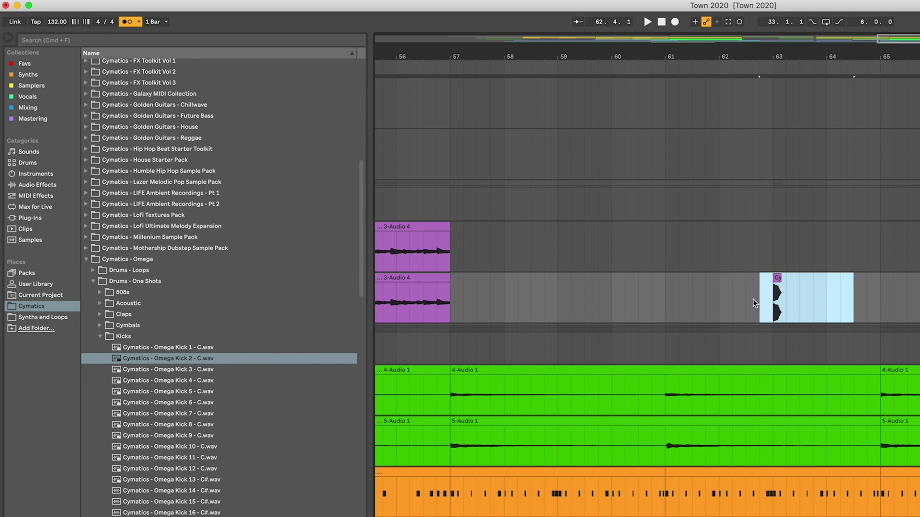
key("plus")
key("plus")
key("plus")
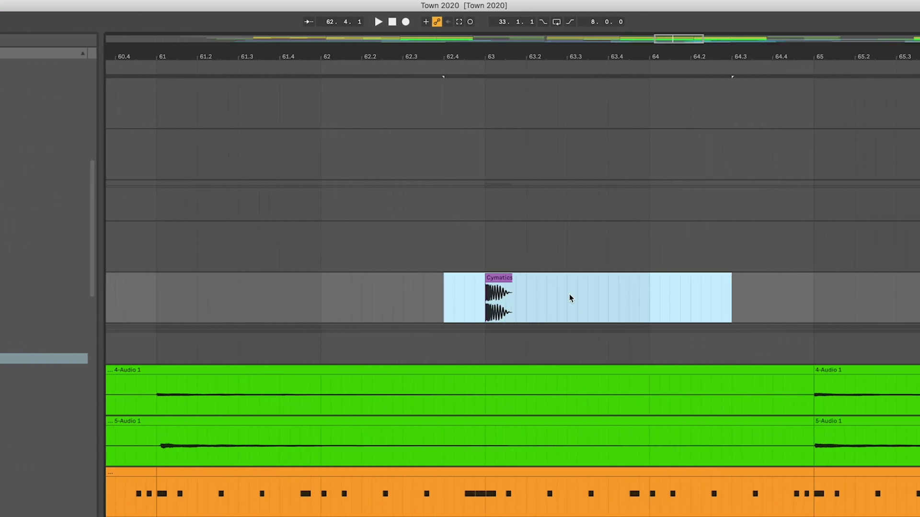
left_click(570, 298)
scroll(537, 307, "up", 5)
left_click_drag(430, 302, 405, 302)
key("Delete")
Delete more of the kick's tail, cutting the clip back to a point between 63.1.2 and 63.1.3
left_click_drag(463, 300, 387, 300)
key("Delete")
left_click(414, 307)
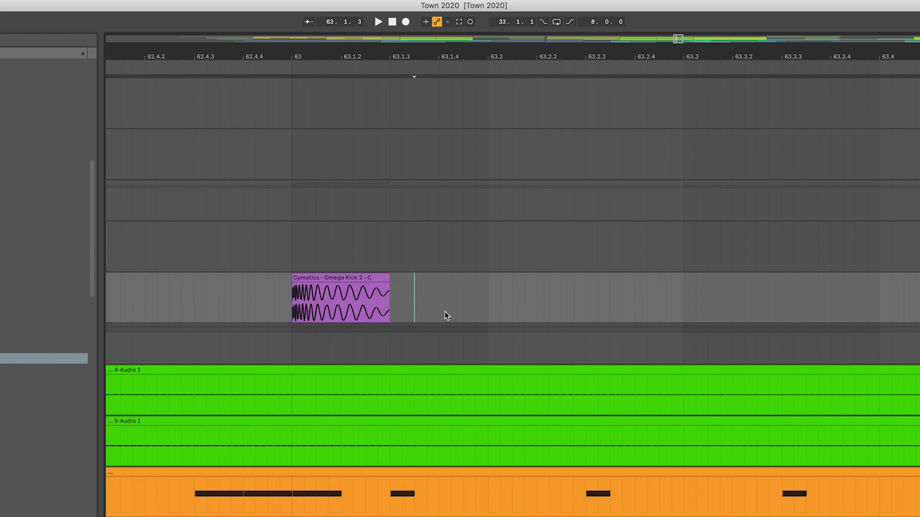
left_click_drag(463, 307, 361, 301)
key("Delete")
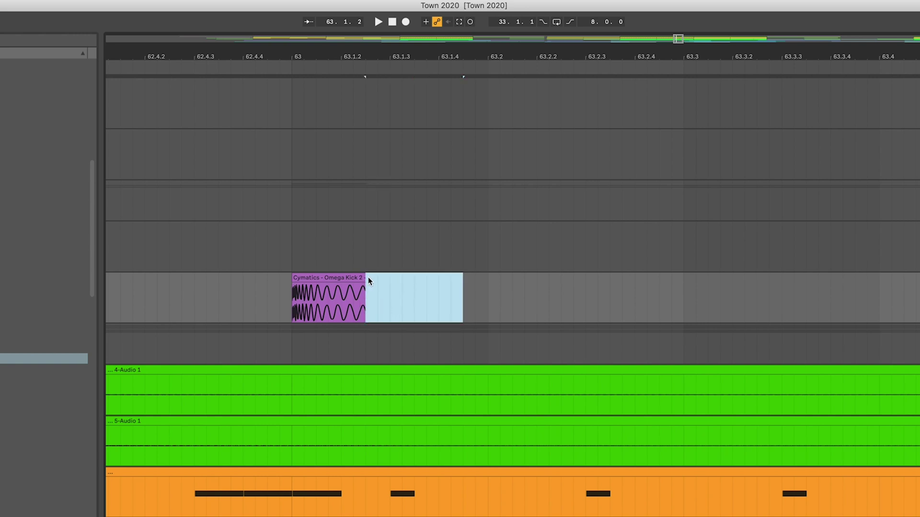
Extend the end of the trimmed kick clip to restore its tail
left_click(355, 277)
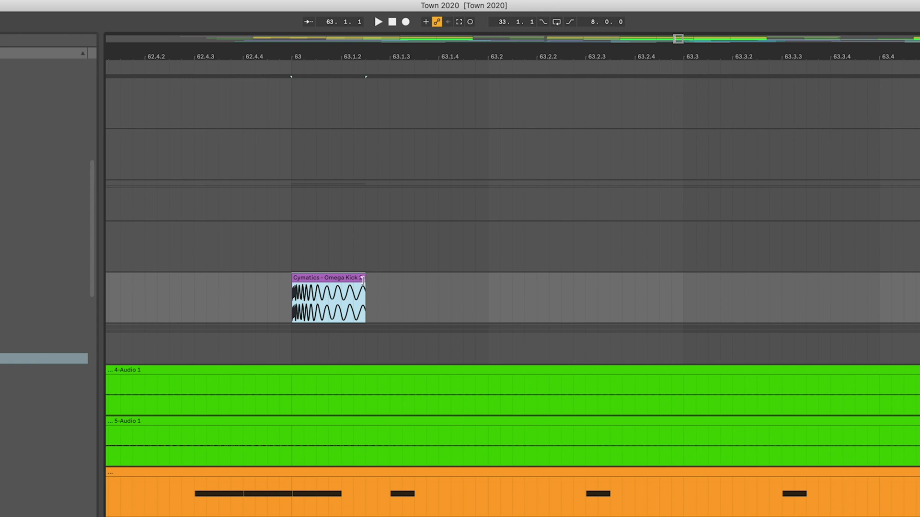
left_click_drag(363, 280, 482, 288)
mouse_move(372, 294)
left_mouse_down()
mouse_move(427, 294)
mouse_move(383, 295)
left_mouse_up()
left_click(462, 298)
Open the kick clip's sample settings, enable Warp, and raise its segment BPM to 211.00
double_click(343, 277)
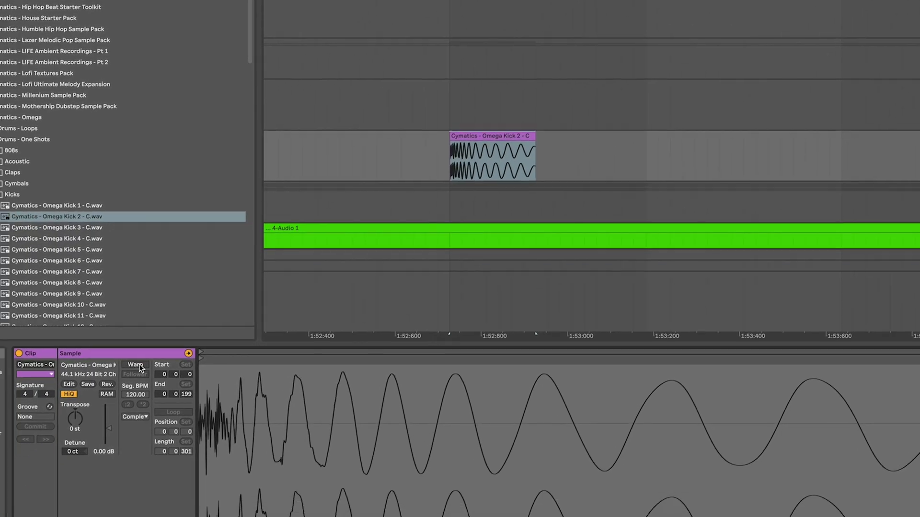
left_click(137, 365)
left_click(426, 297)
left_click_drag(647, 34, 606, 46)
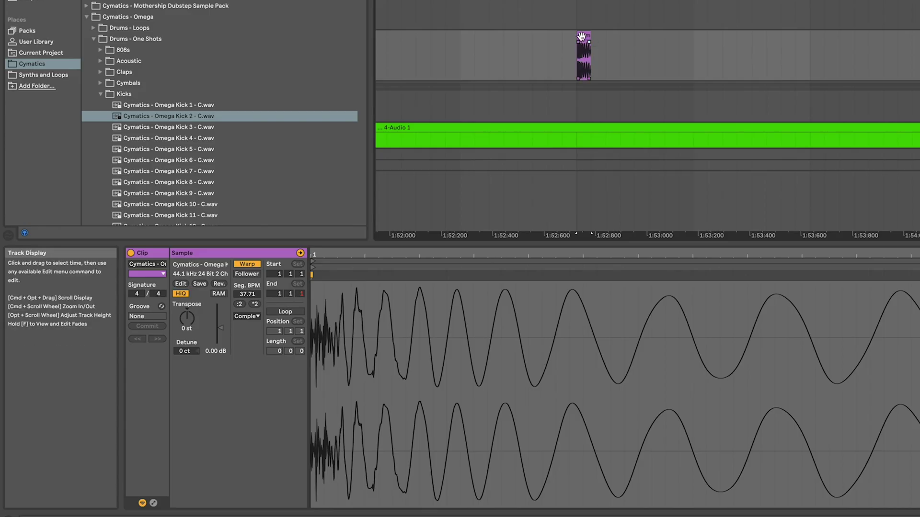
double_click(245, 294)
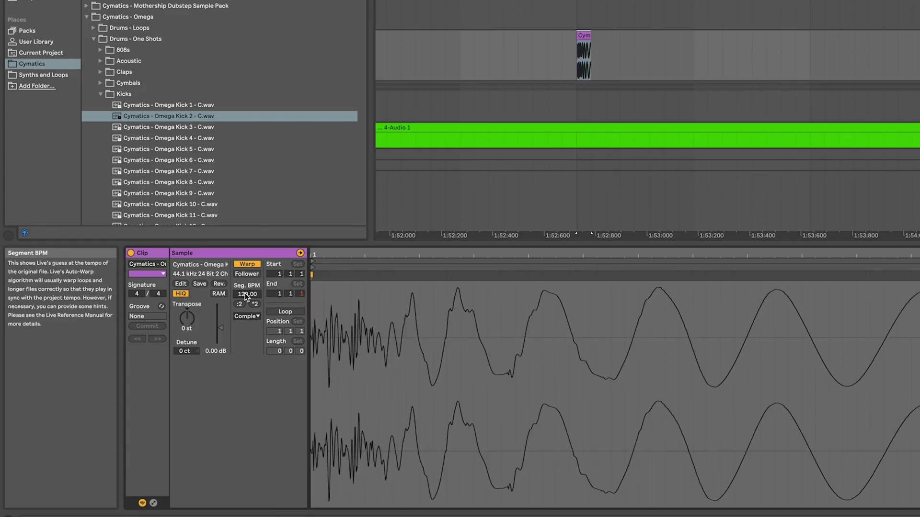
mouse_move(244, 294)
left_mouse_down()
mouse_move(245, 350)
mouse_move(245, 263)
mouse_move(245, 293)
left_mouse_up()
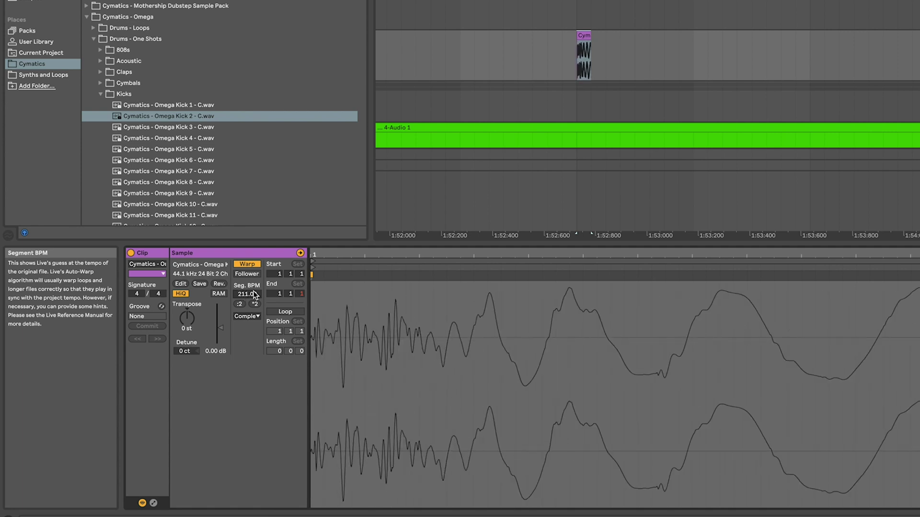
Select the time range around the kick clip at bar 63 and delete the clip
left_click(603, 57)
left_click(675, 57)
left_click_drag(735, 56, 559, 54)
key("Delete")
Arm the Muted1 Pure track and the Vox Idea track in turn for recording, and place the insert marker at bar 5 on track 1
scroll(560, 54, "down", 5)
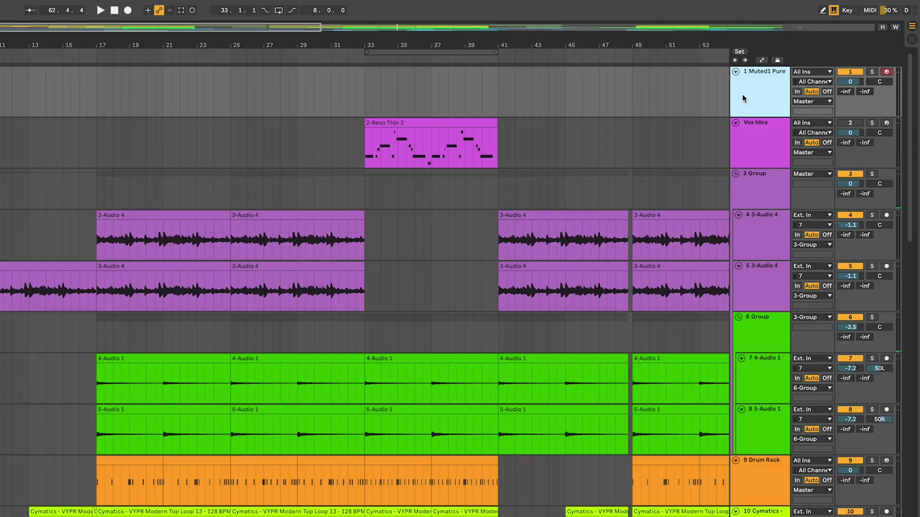
left_click(887, 72)
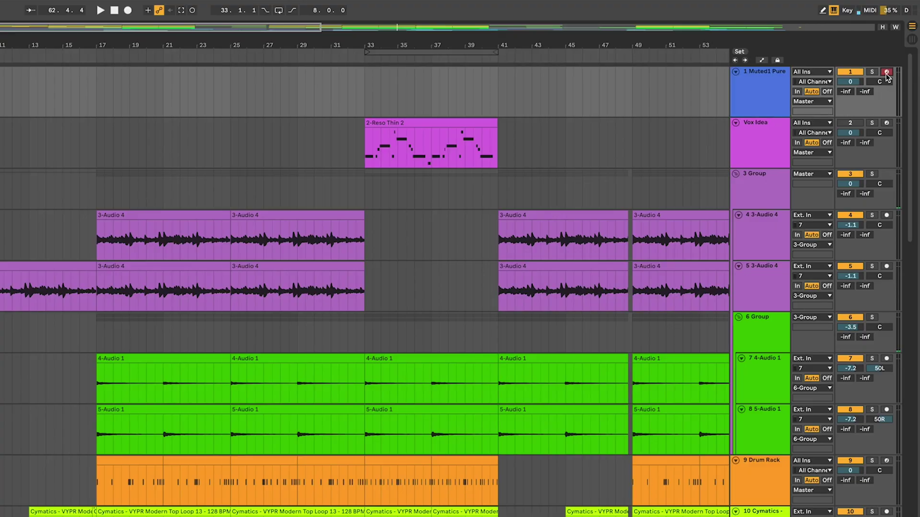
left_click(887, 124)
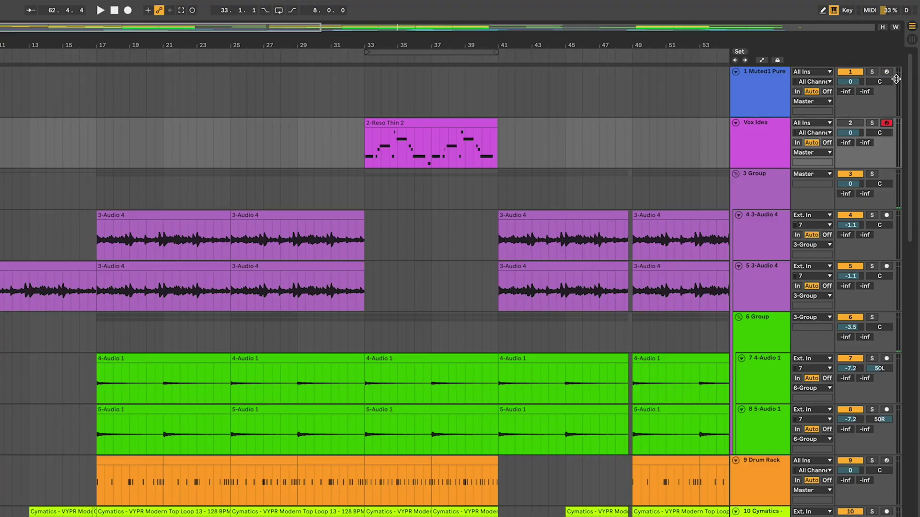
left_click(739, 84)
scroll(168, 99, "right", 1)
scroll(166, 98, "left", 1)
scroll(64, 90, "right", 1)
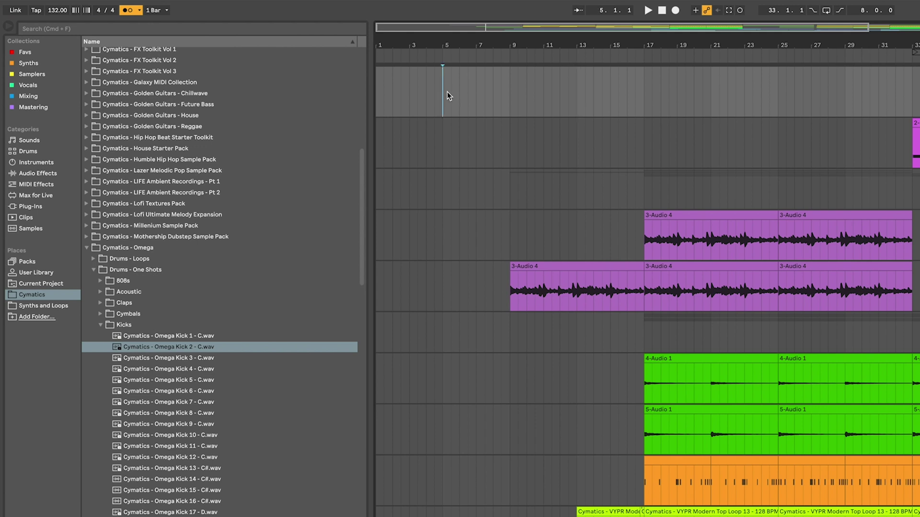
scroll(449, 91, "right", 1)
scroll(449, 91, "left", 1)
Toggle the metronome off and on, and view its count-in, sound and rhythm options
left_click(128, 12)
left_click(128, 13)
left_click(129, 12)
left_click(129, 10)
left_click(140, 10)
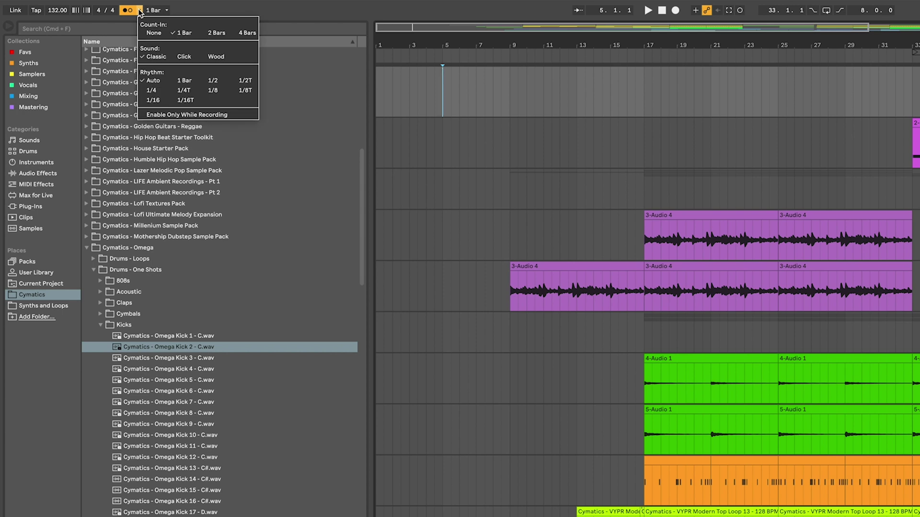
left_click(140, 10)
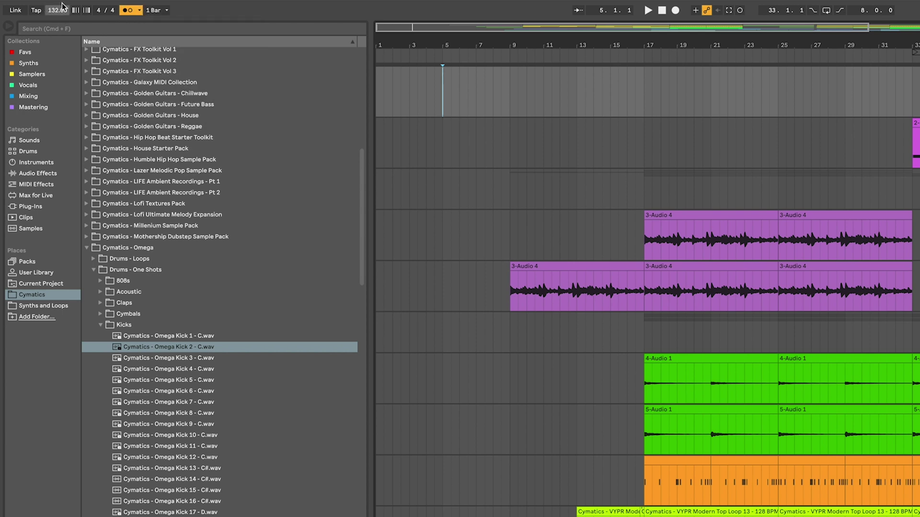
Tap the tempo once and select the time signature's numerator
left_click(37, 10)
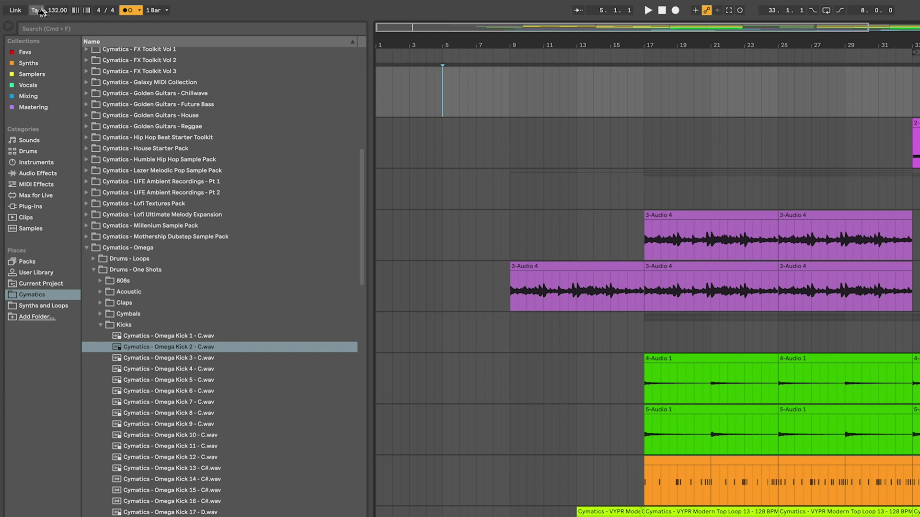
left_click(100, 10)
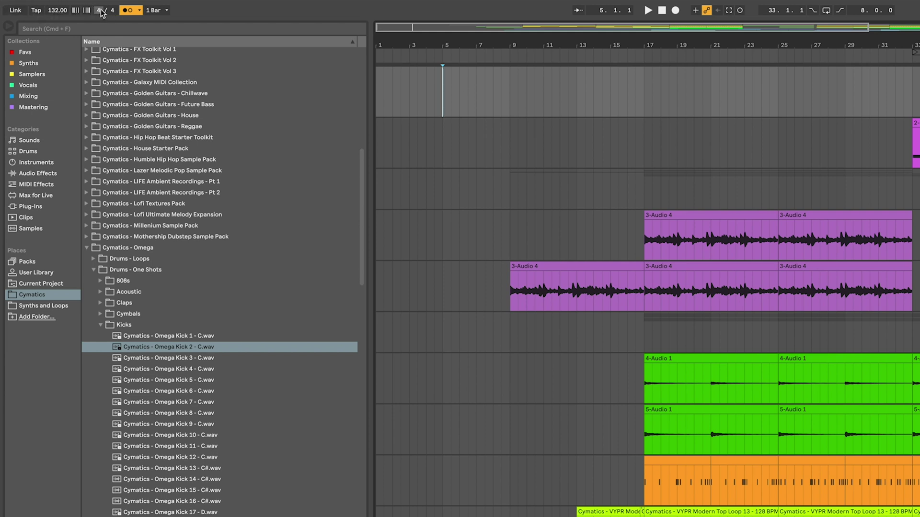
Record a MIDI clip from bar 5 on the Muted1 Pure track and open the recorded clip in the note editor
left_click(165, 14)
left_click(166, 13)
left_click(676, 11)
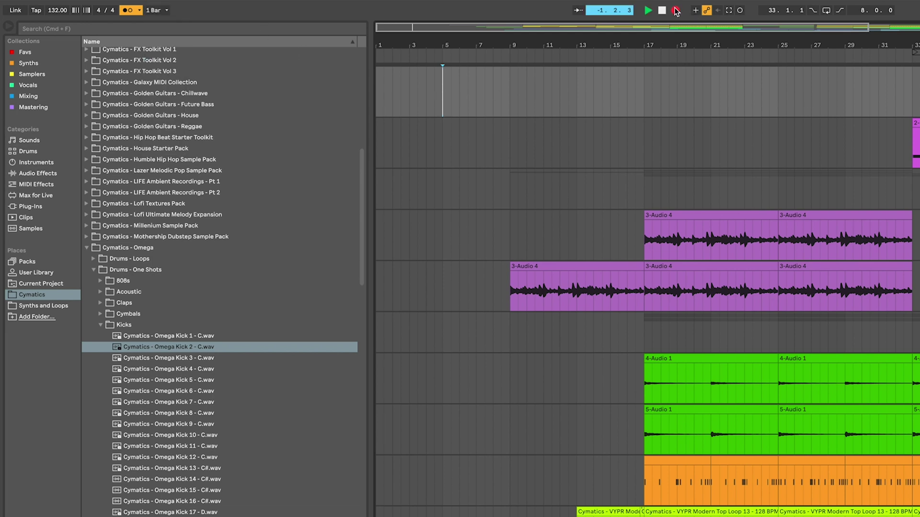
key("space")
left_click(529, 97)
scroll(529, 98, "up", 3)
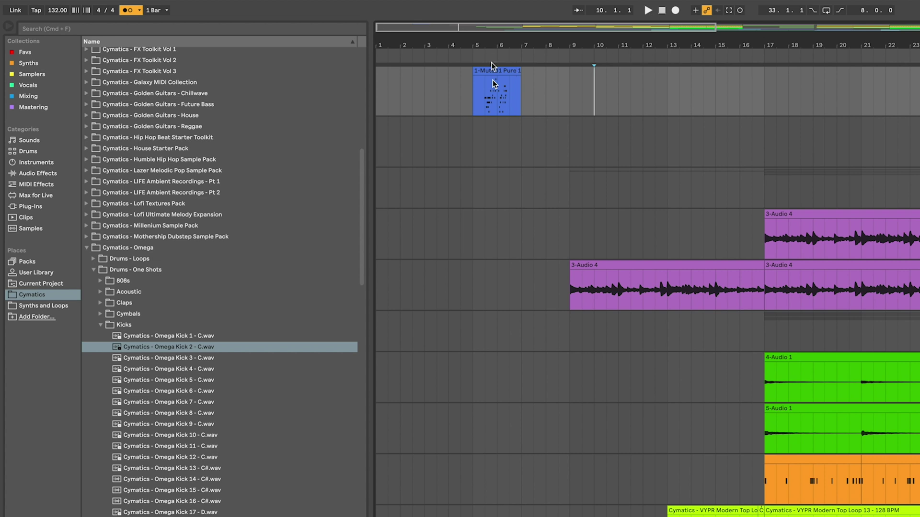
double_click(502, 72)
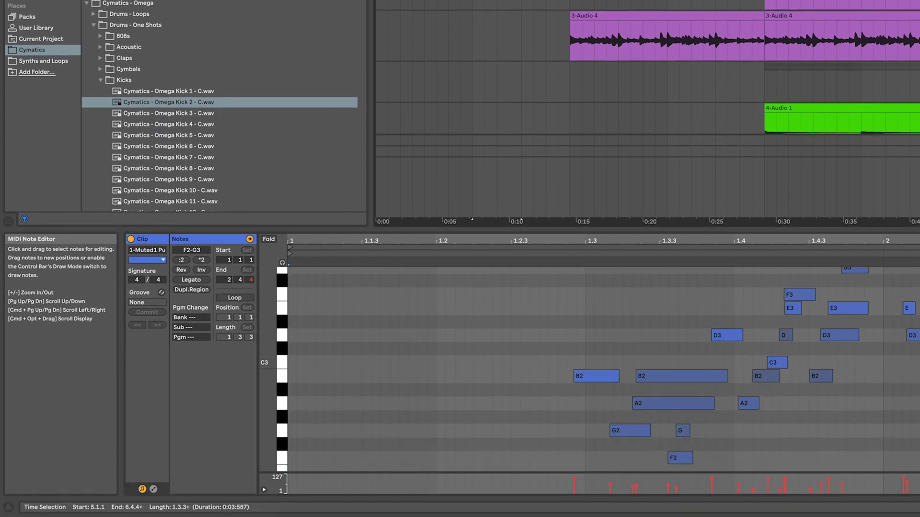
Insert an empty MIDI clip at bar 9 on the Muted1 Pure track and extend it to bar 14
left_click(606, 3)
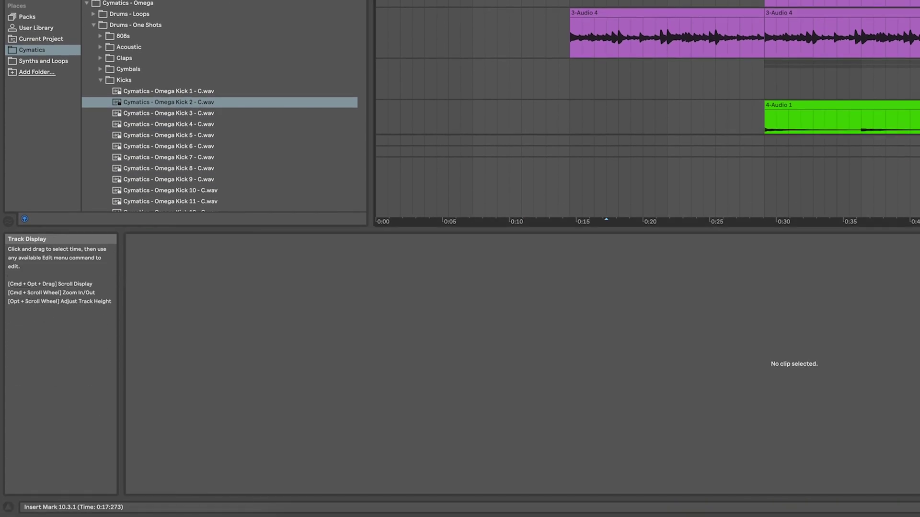
scroll(607, 3, "up", 1)
double_click(573, 3)
key("super+z")
left_click_drag(564, 3, 575, 3)
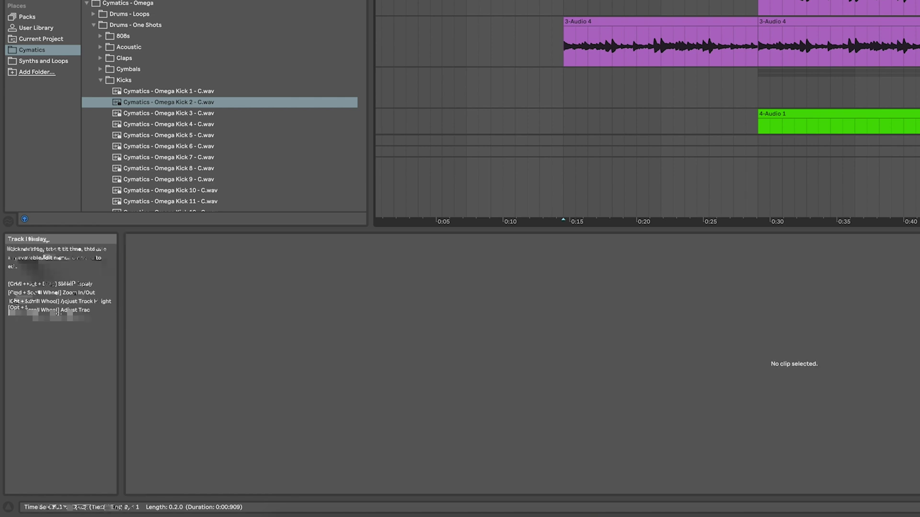
key("super+shift+m")
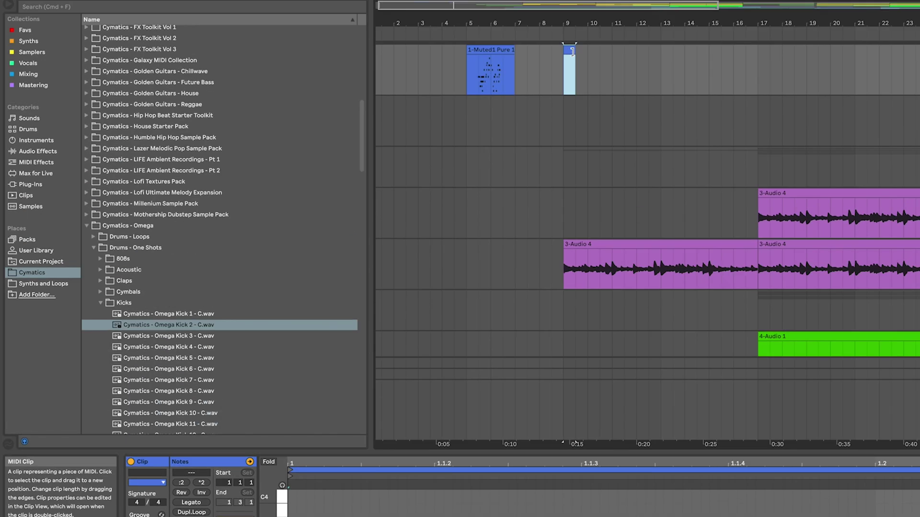
left_click_drag(575, 50, 685, 50)
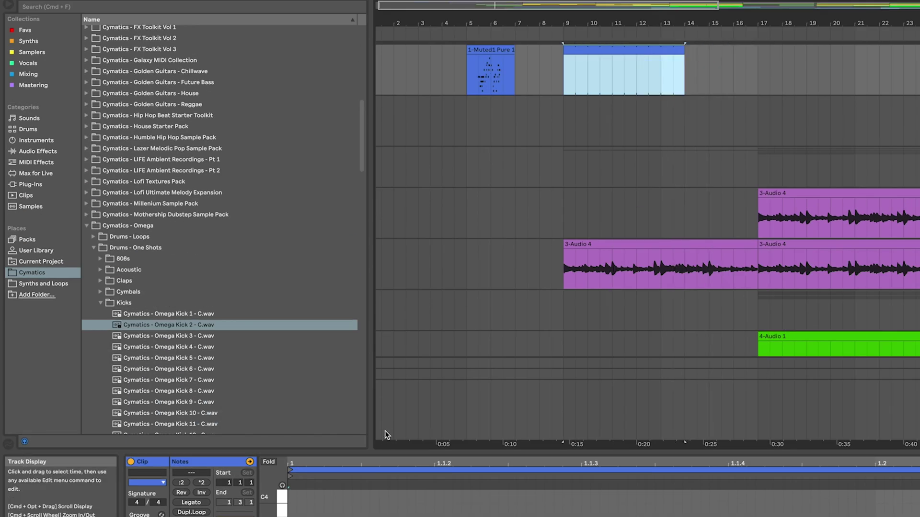
Change the empty clip's loop length to about 7.2.0 and delete the clip from the Muted1 Pure track
left_click_drag(227, 350, 227, 330)
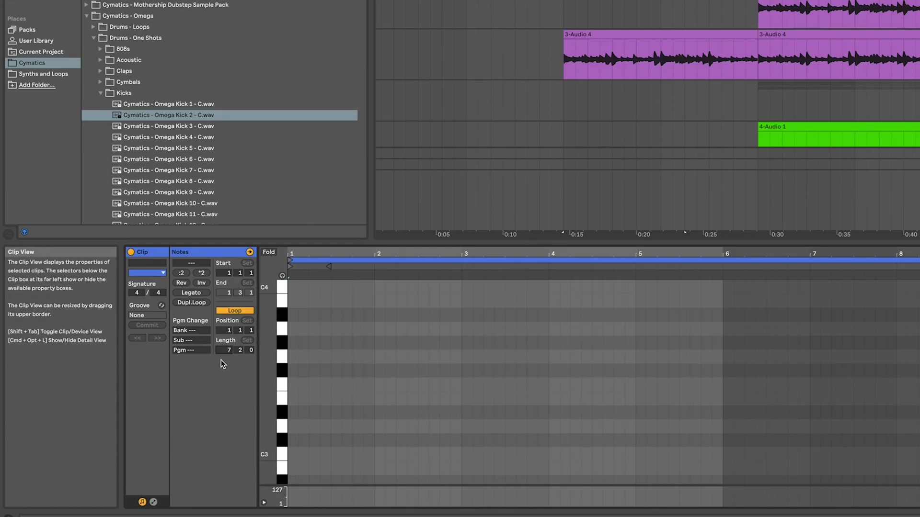
left_click_drag(758, 2, 770, 1)
left_click(670, 2)
key("Delete")
Select bars 9 to 13 on the Muted1 Pure track and try to insert a MIDI clip there
left_click_drag(565, 77, 660, 90)
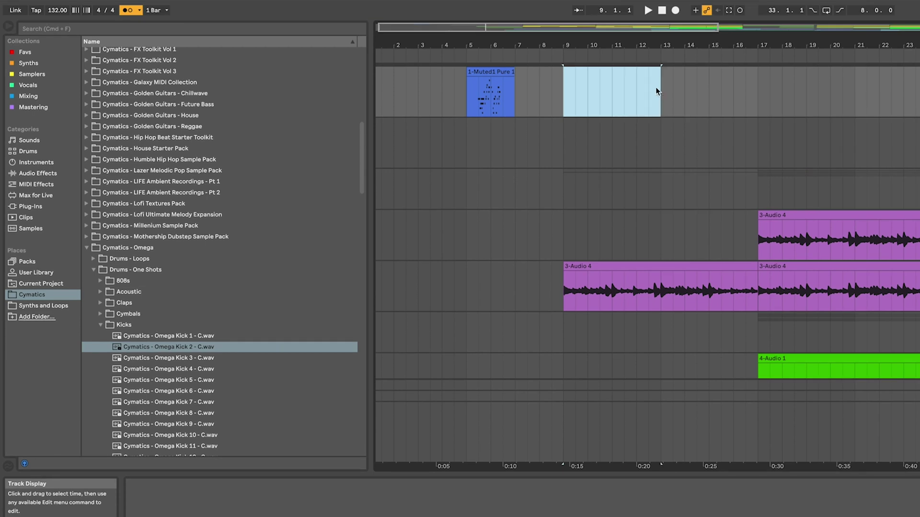
right_click(648, 77)
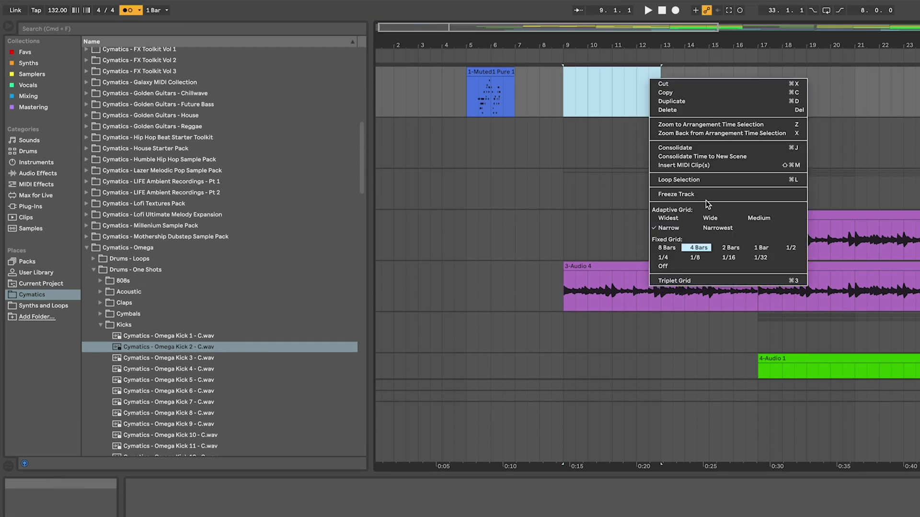
left_click(706, 165)
left_click(653, 75)
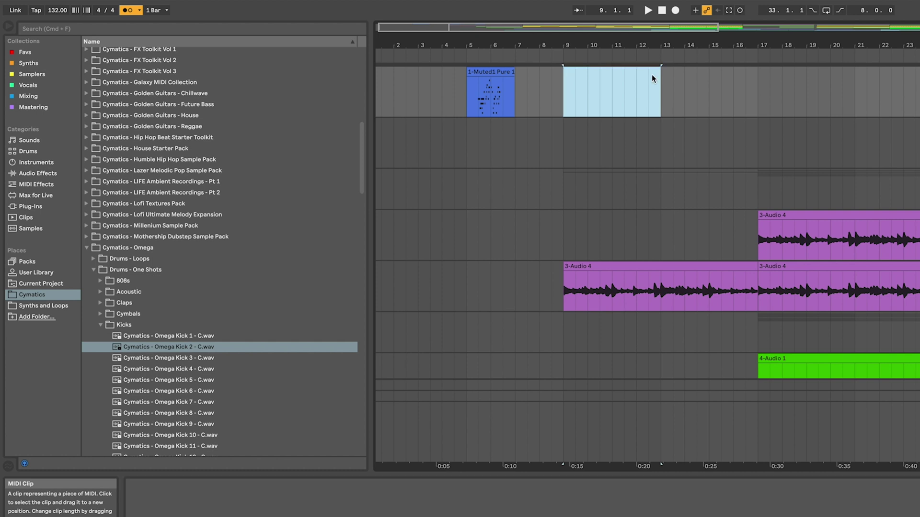
In the recorded clip, move the B2 note to just before beat 1.2 and another note to C3 just before beat 1.3
left_click(508, 71)
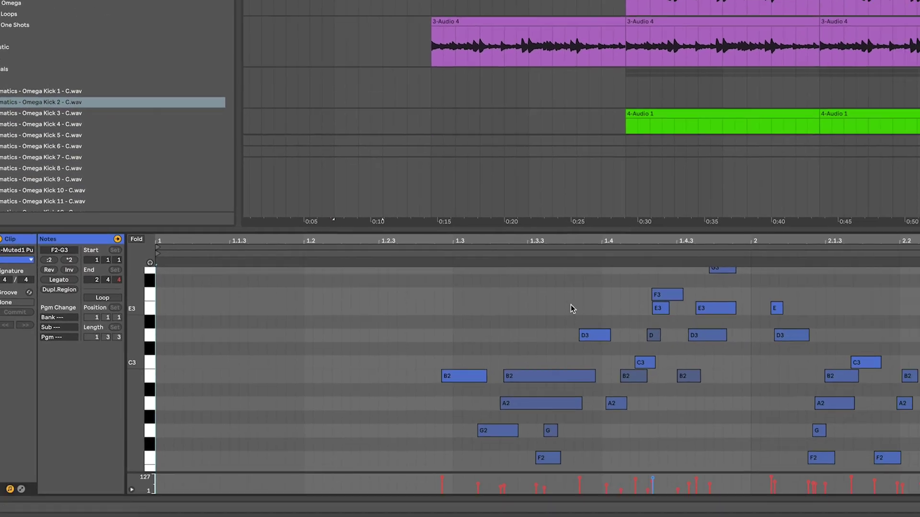
left_click_drag(460, 376, 307, 376)
left_click_drag(505, 375, 463, 363)
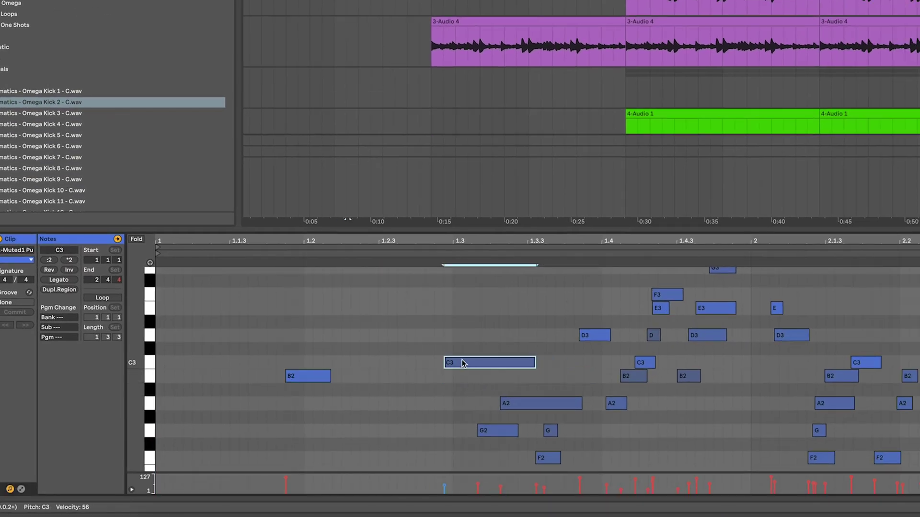
Add C3, D3 and E3 notes within the clip's first beat, and lengthen the E3 note to beat 1.2
left_click(179, 363)
left_click(209, 336)
left_click(238, 309)
left_click_drag(238, 309, 304, 310)
left_click(343, 308)
left_click(401, 340)
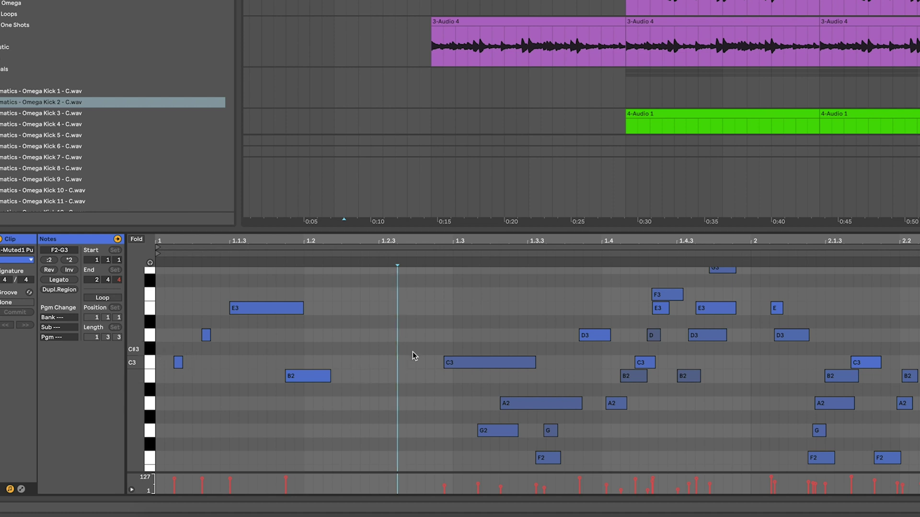
Zoom and scroll the note editor by pitch and by time to examine the recorded clip's notes
scroll(413, 351, "up", 2)
left_click_drag(134, 347, 103, 330)
scroll(574, 318, "down", 5)
scroll(422, 325, "up", 2)
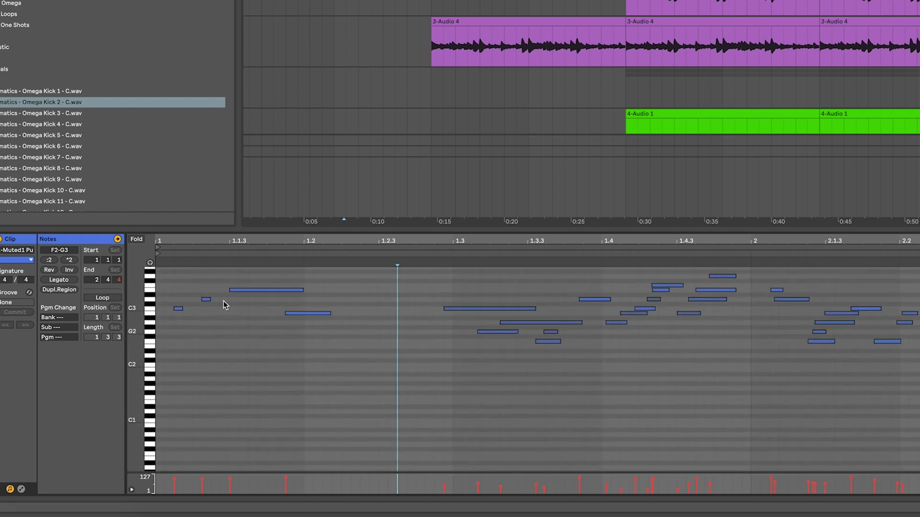
scroll(265, 337, "up", 3)
scroll(427, 346, "up", 3)
scroll(426, 345, "down", 6)
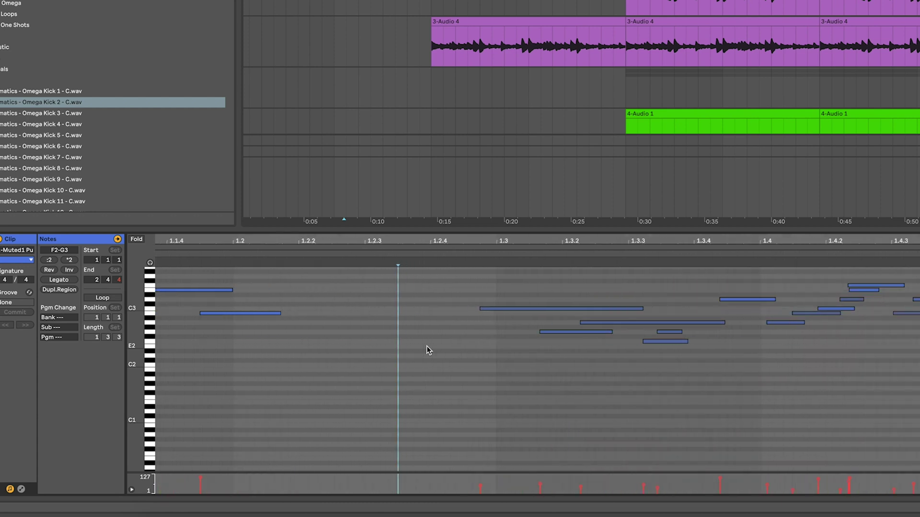
scroll(433, 333, "up", 1)
scroll(431, 328, "right", 3)
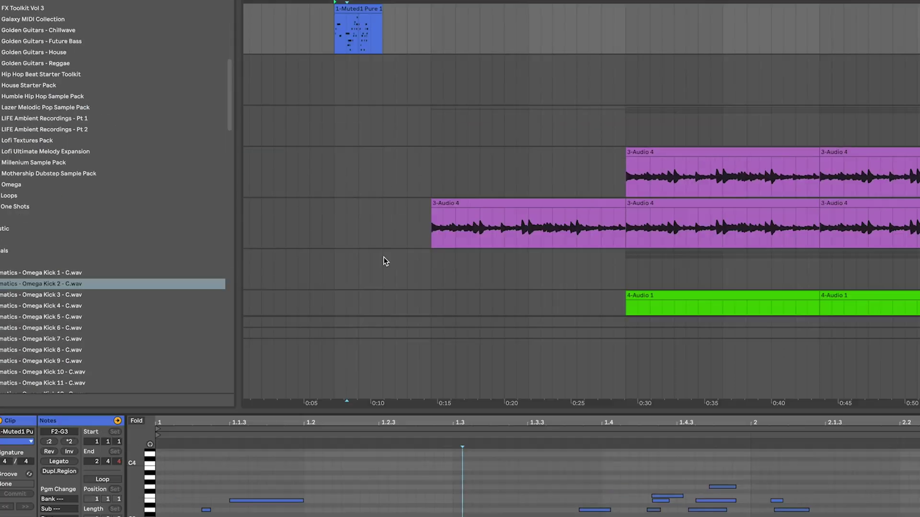
Zoom the arrangement in and out and scroll along its timeline to examine the audio clips
scroll(526, 189, "up", 8)
scroll(526, 189, "down", 8)
scroll(526, 188, "up", 5)
scroll(526, 192, "down", 5)
scroll(524, 192, "up", 3)
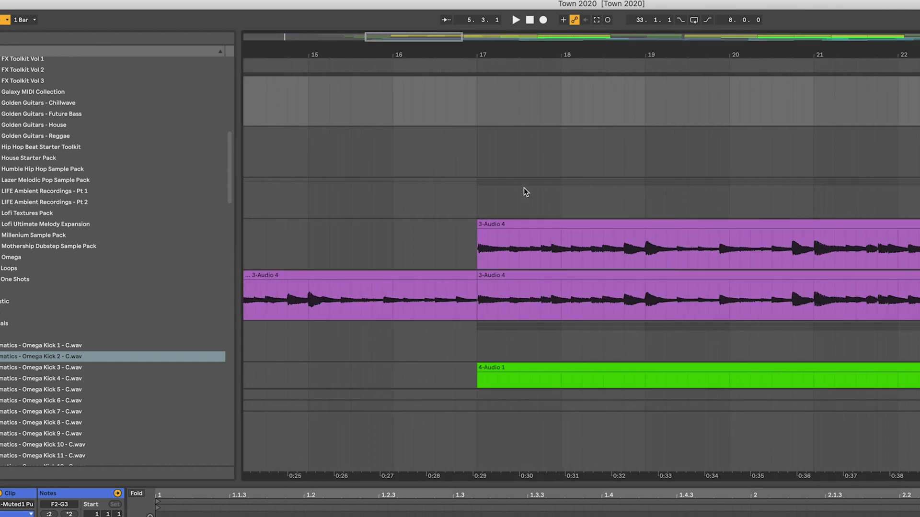
scroll(526, 192, "up", 3)
scroll(526, 192, "right", 5)
scroll(526, 192, "left", 8)
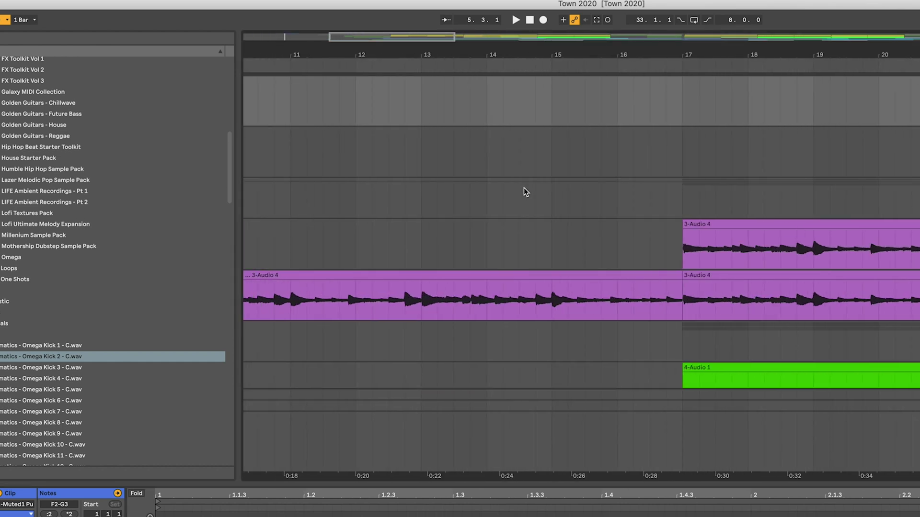
scroll(526, 192, "down", 7)
Start and stop playback from points on the timeline, and jump through the overview to the song's end and back to its start
left_click(418, 70)
left_click(455, 70)
key("space")
left_click_drag(343, 55, 431, 89)
left_click_drag(528, 86, 346, 75)
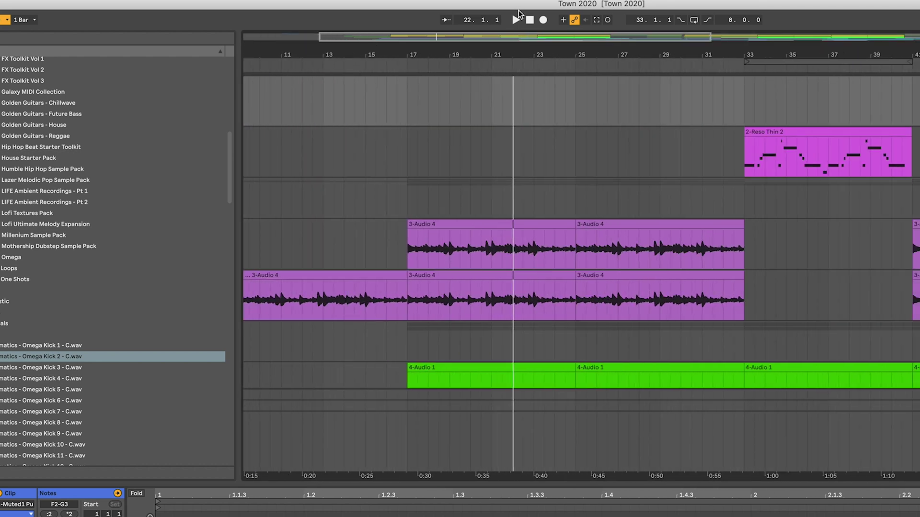
left_click(743, 39)
left_click(917, 40)
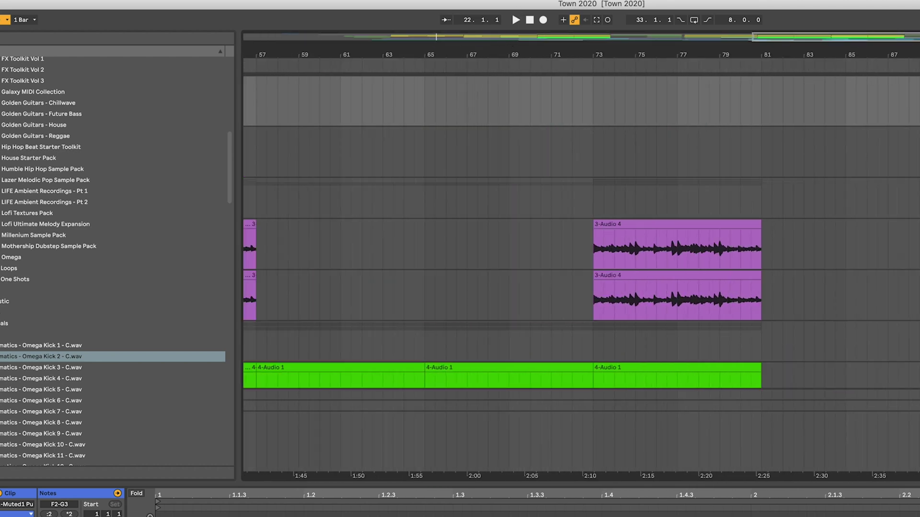
left_click(386, 39)
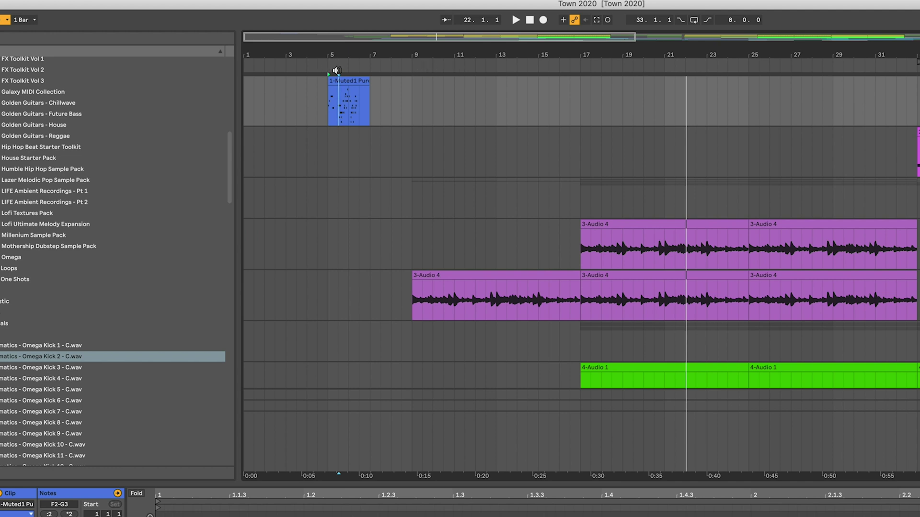
Play the arrangement from bar 3 and stop it, and place the insert marker at bar 10 on the Vox Idea track
left_click(290, 71)
key("space")
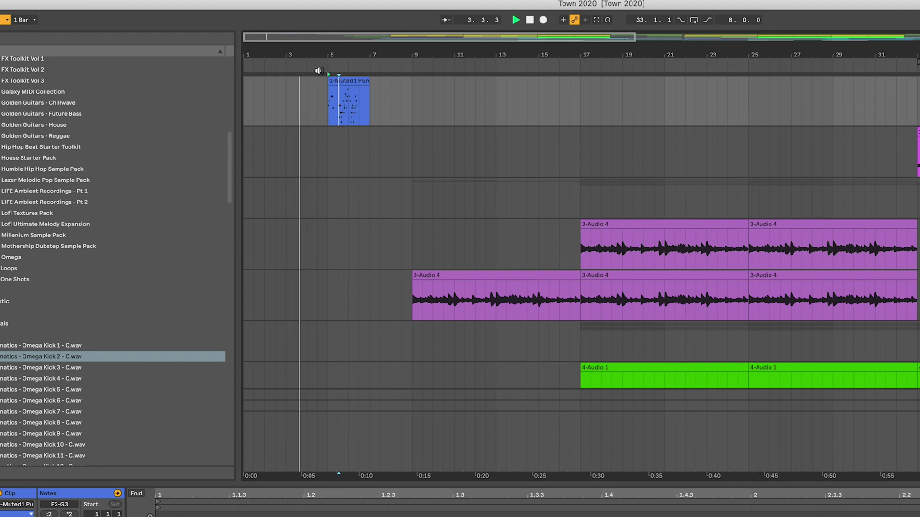
key("space")
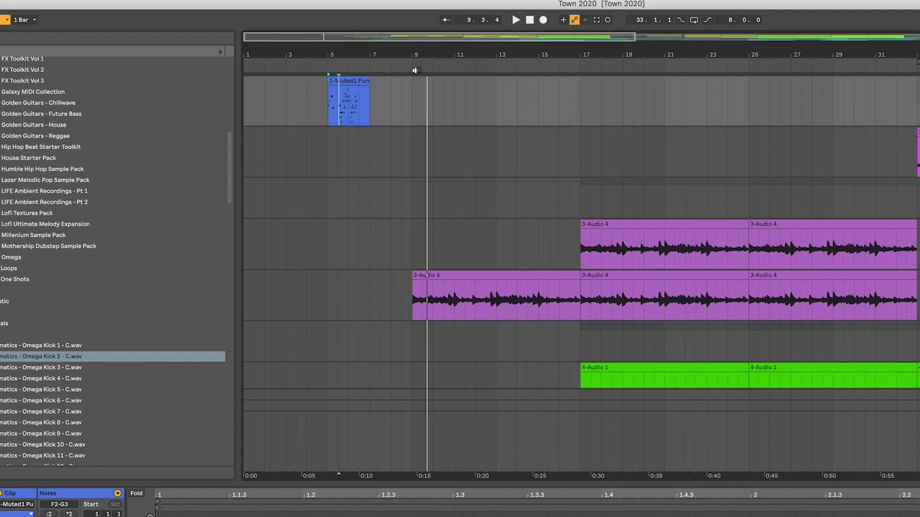
left_click(428, 165)
key("Left")
key("Right")
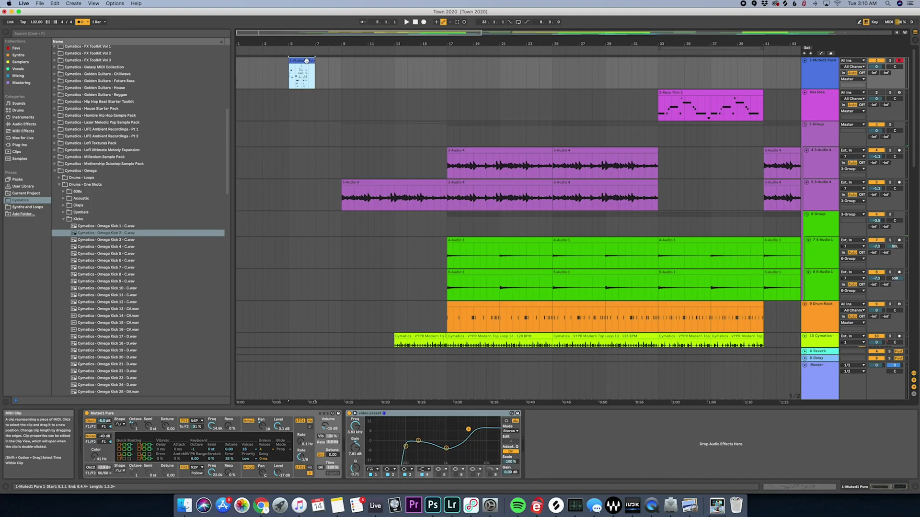
Open the Muted1 Pure clip and switch repeatedly between its note editor and the track's device chain
double_click(306, 60)
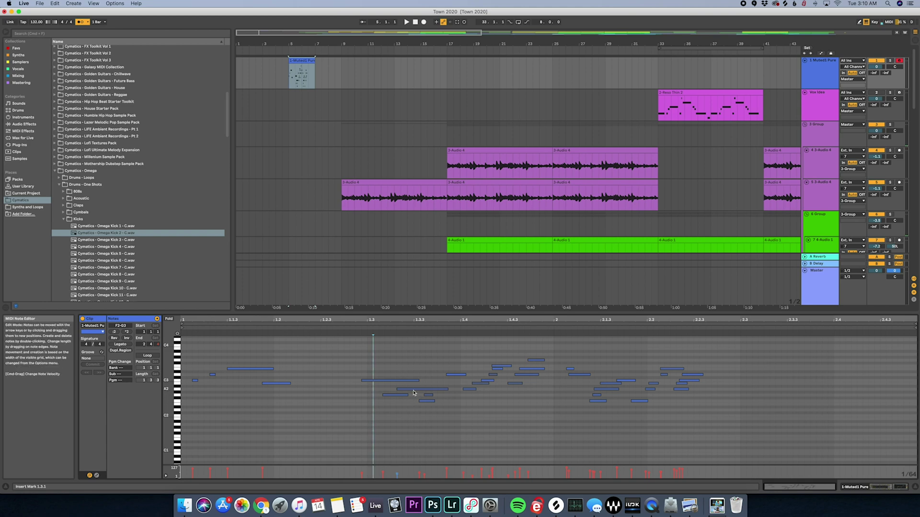
key("shift+Tab")
key("shift+Tab")
key("shift+Tab")
key("shift+Tab")
key("shift+Tab")
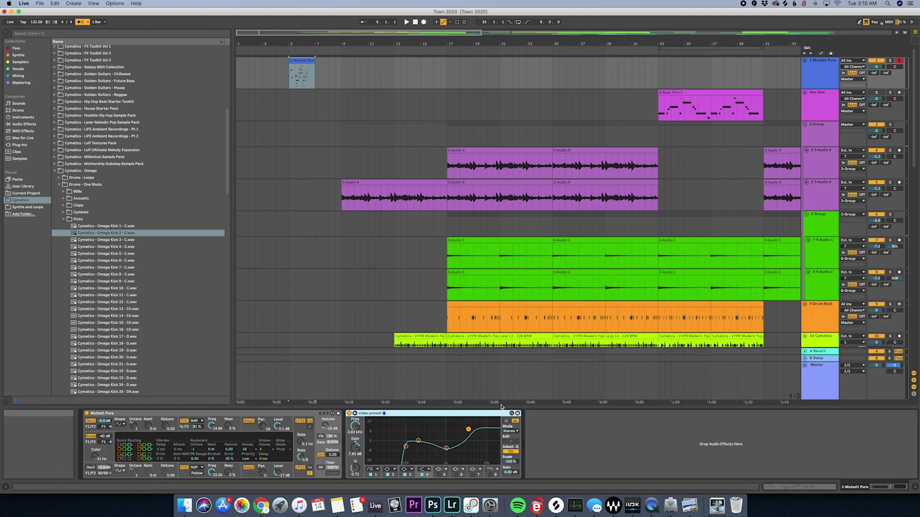
key("shift+Tab")
key("shift+Tab")
key("shift+Tab")
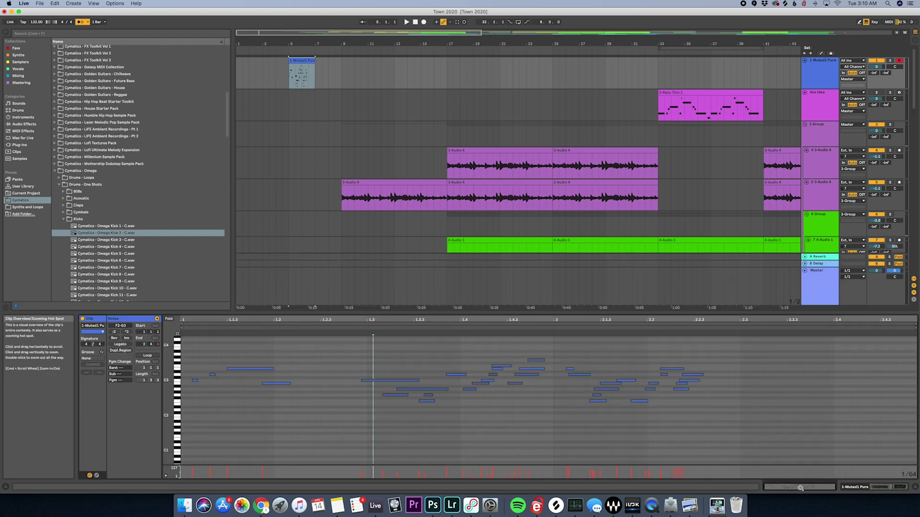
left_click(861, 488)
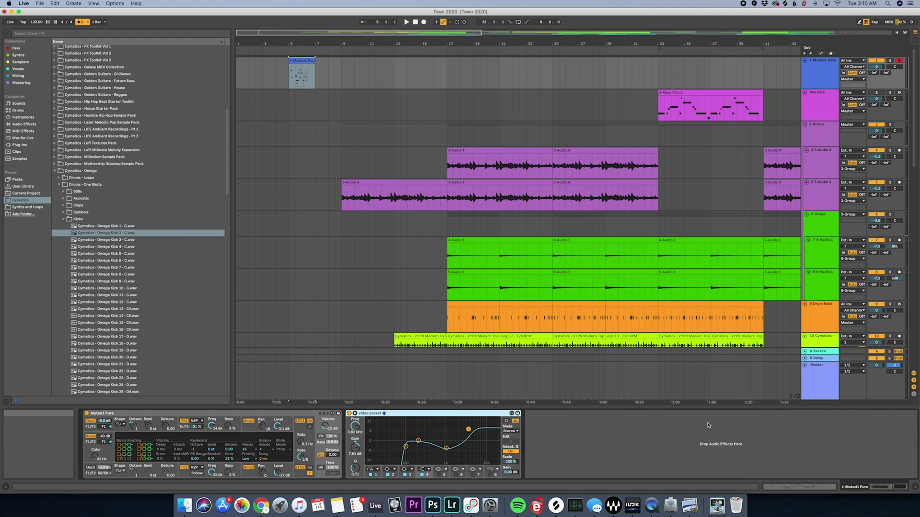
key("shift+Tab")
scroll(279, 72, "right", 2)
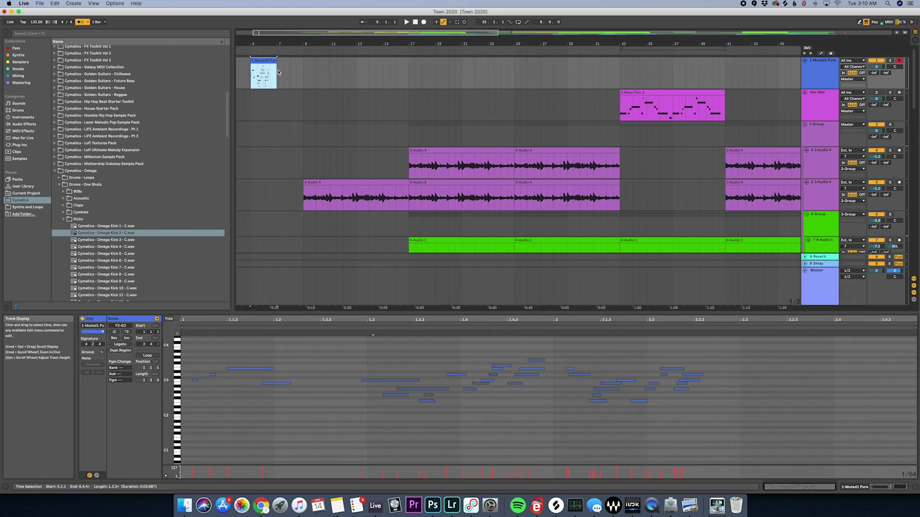
scroll(314, 103, "left", 2)
View the Export Audio/Video settings and their rendered track choices, and cancel the export
left_click(321, 104)
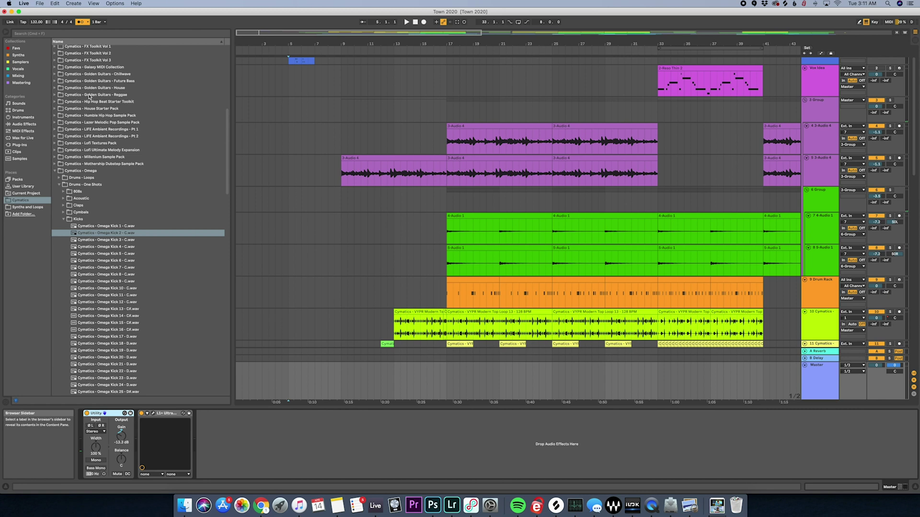
left_click(24, 3)
mouse_move(40, 4)
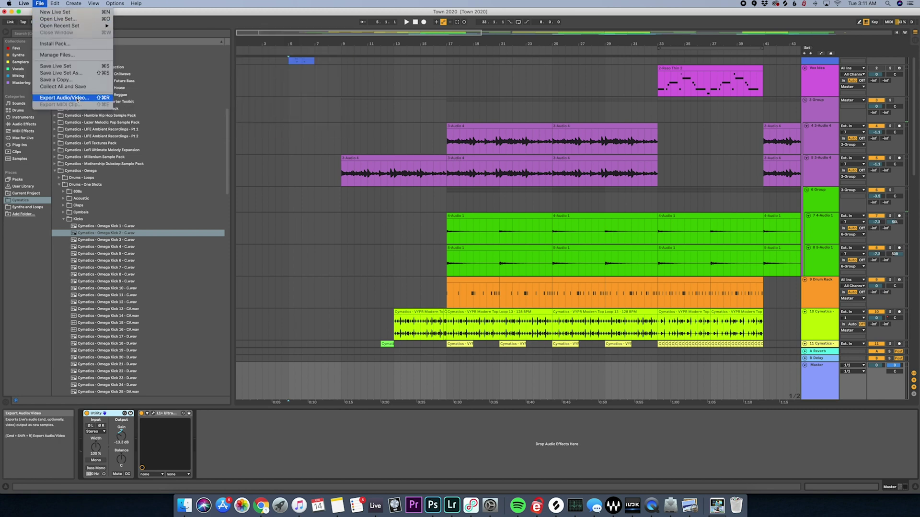
left_click(456, 123)
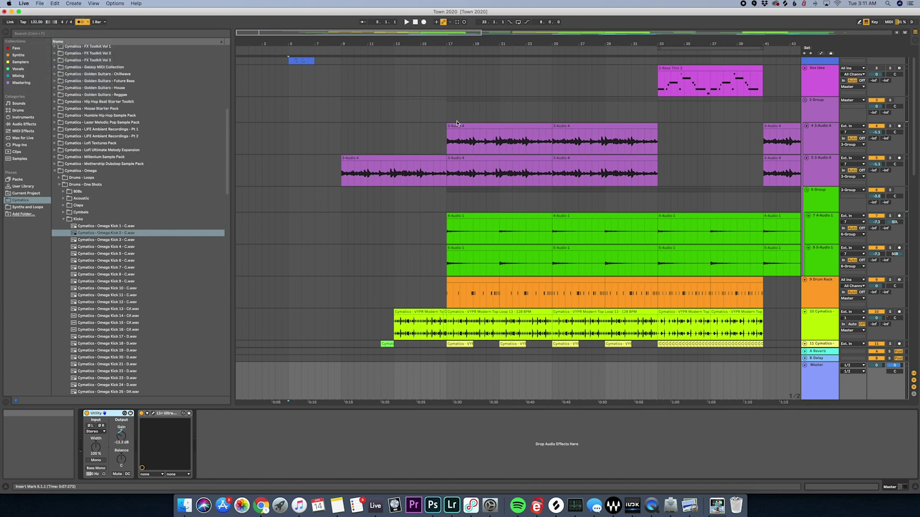
key("super+shift+r")
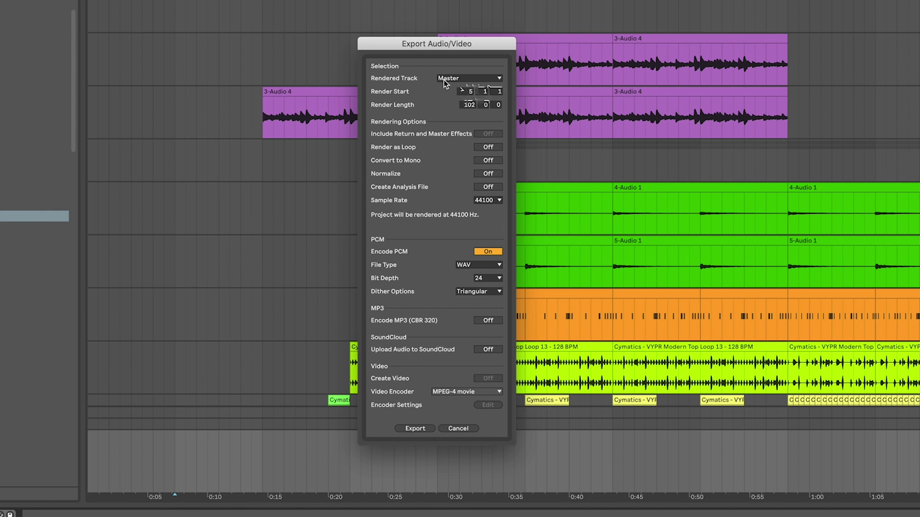
left_click(444, 77)
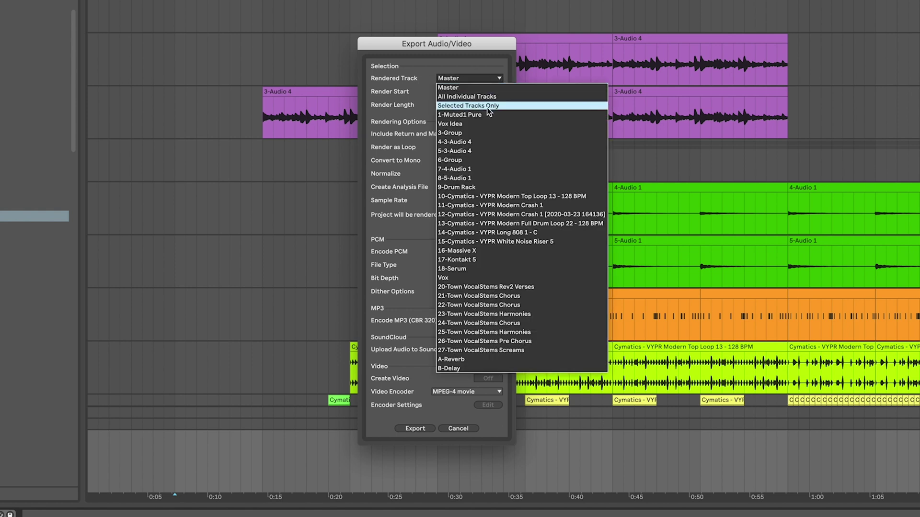
left_click(446, 62)
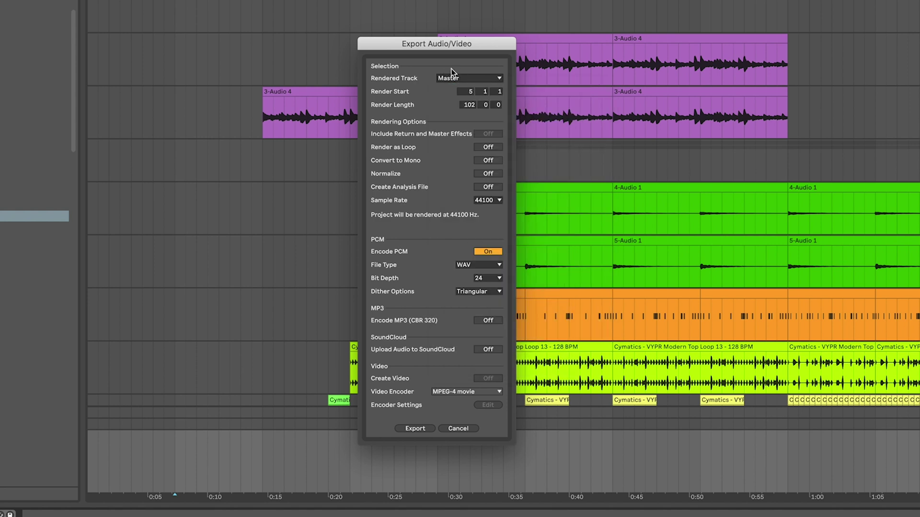
left_click(452, 427)
Select a 34-bar arrangement range from bar 6 and export it from the Master, checking the file type and bit depth options
left_click_drag(199, 115, 919, 261)
key("super+shift+r")
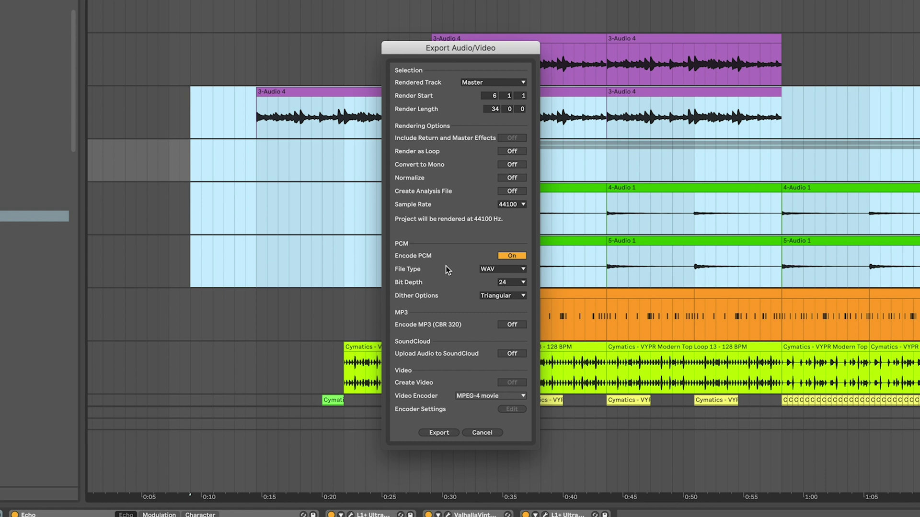
left_click(509, 270)
left_click(506, 282)
left_click(439, 433)
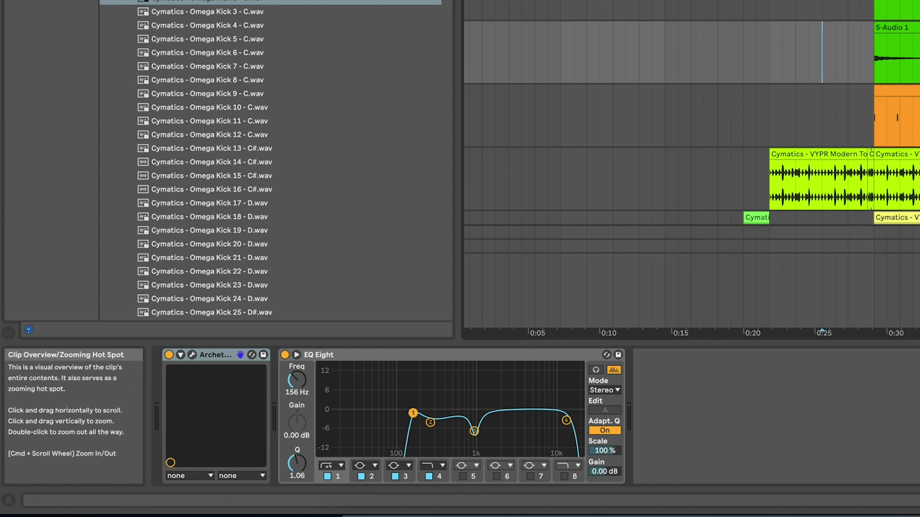
Start an arrangement recording from bar 5 at the Muted1 Pure clip and stop it
scroll(690, 144, "up", 2)
scroll(690, 144, "right", 5)
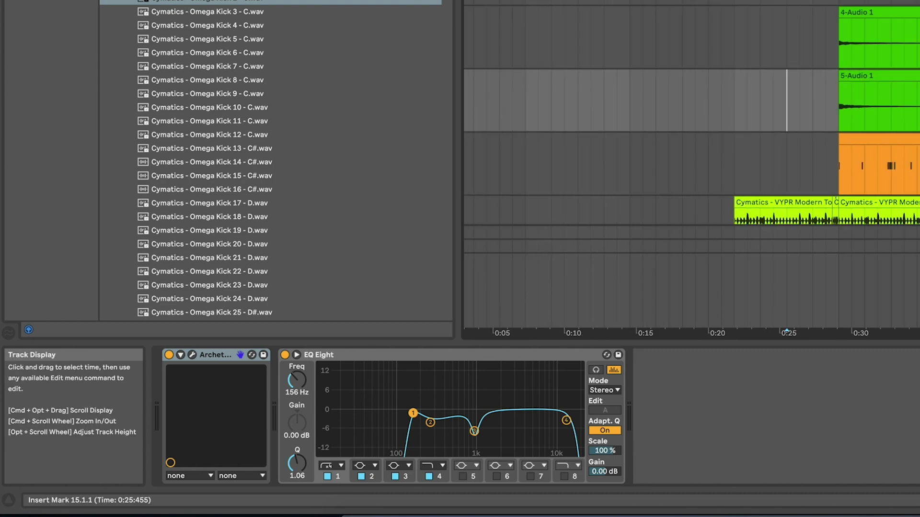
scroll(276, 158, "up", 8)
scroll(690, 144, "left", 5)
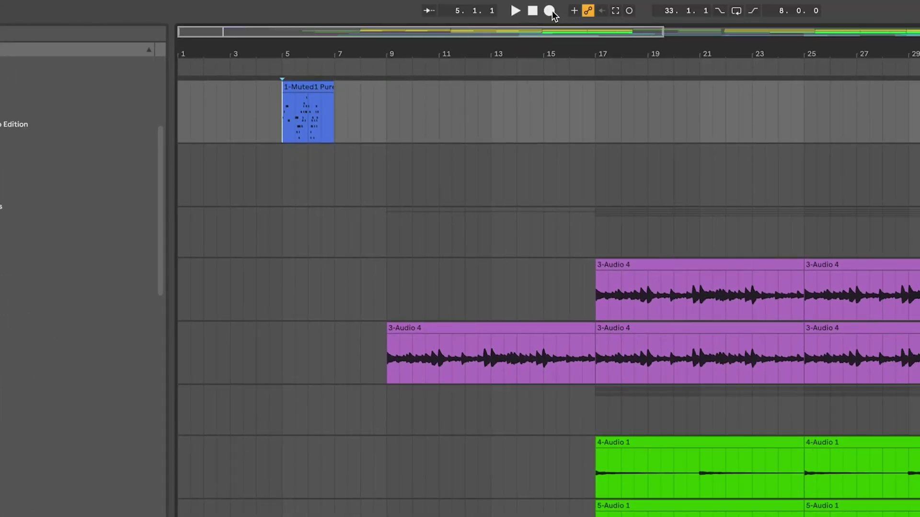
left_click(550, 10)
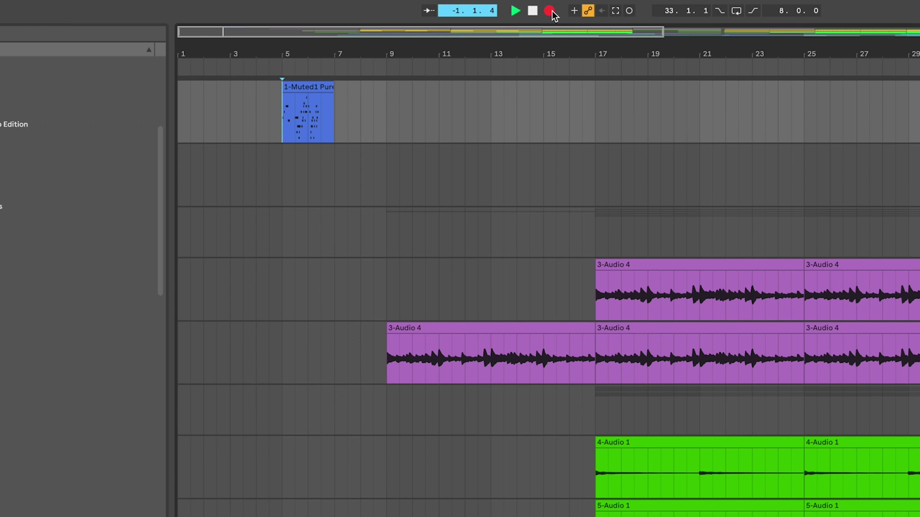
scroll(281, 118, "up", 5)
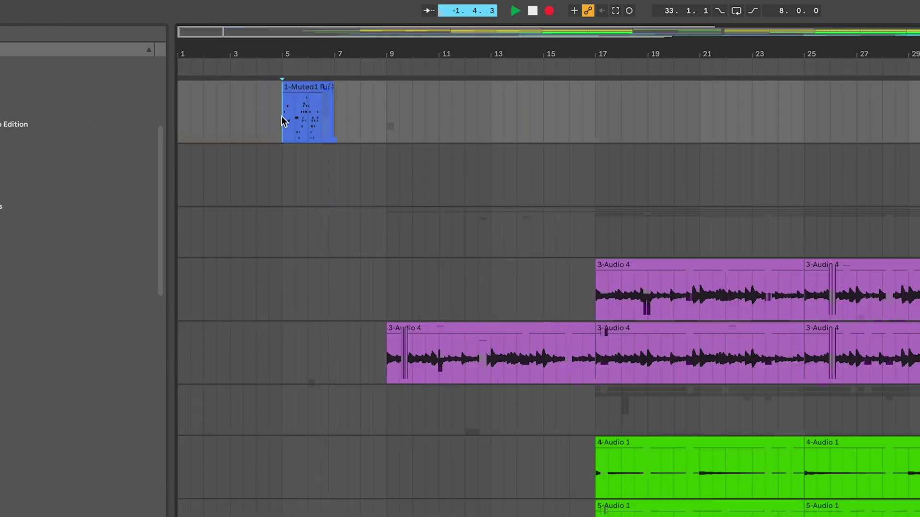
key("space")
Turn on MIDI Arrangement Overdub and record over the middle of the Muted1 Pure clip
left_click(574, 11)
left_click(382, 101)
left_click(549, 10)
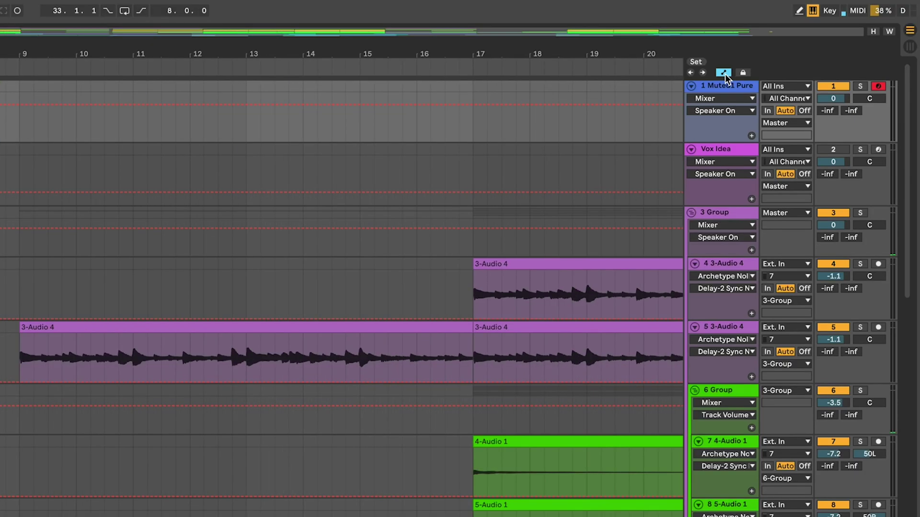
Show the automation lanes, view the Muted1 Pure track's device and mixer parameter choices, and hide the lanes again
left_click(738, 81)
left_click(723, 73)
left_click(724, 97)
left_click(726, 97)
left_click(730, 114)
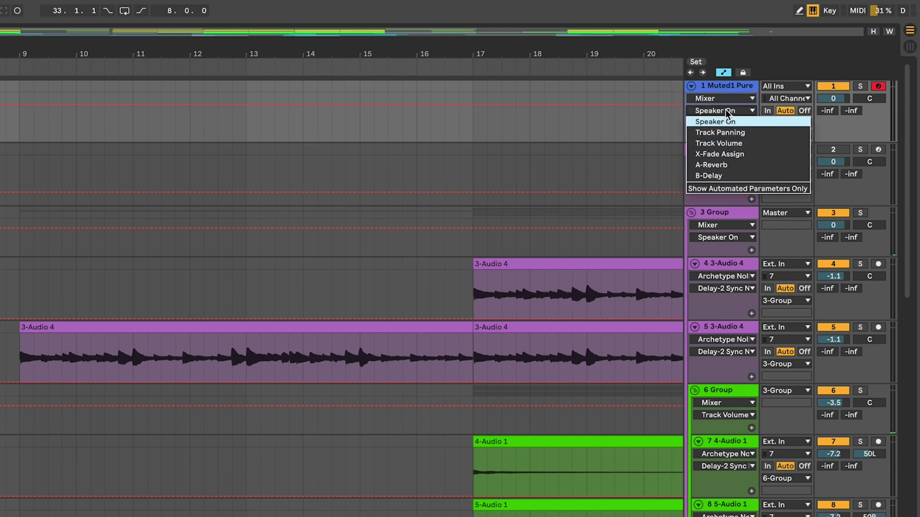
left_click(722, 73)
left_click(722, 72)
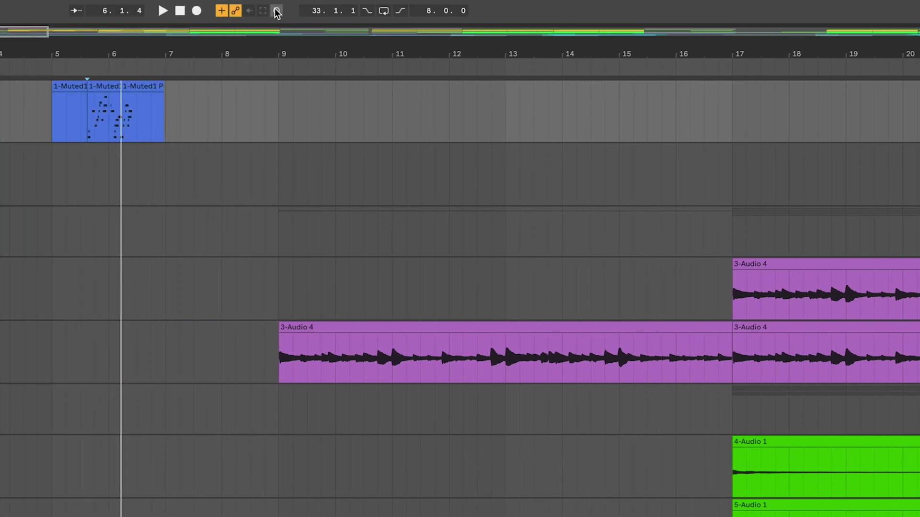
View the tracks' clip slots in Session View and return to Arrangement View
key("Tab")
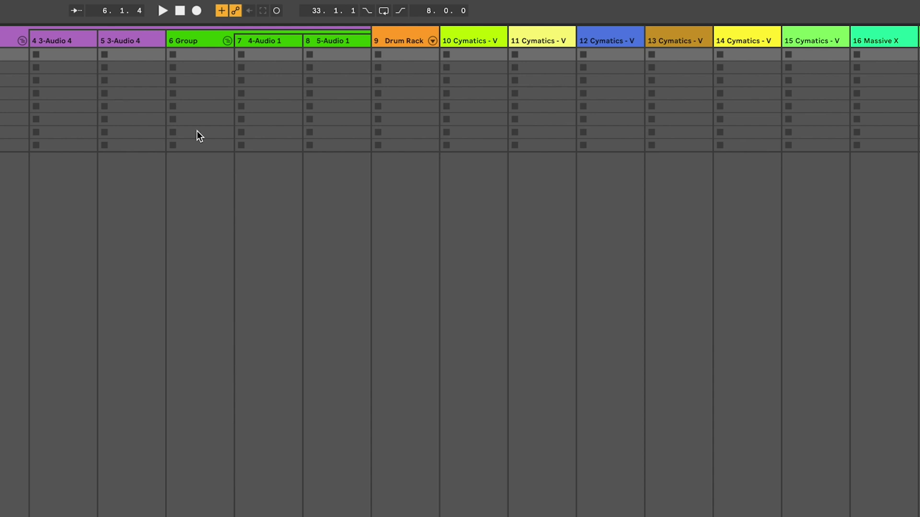
key("Tab")
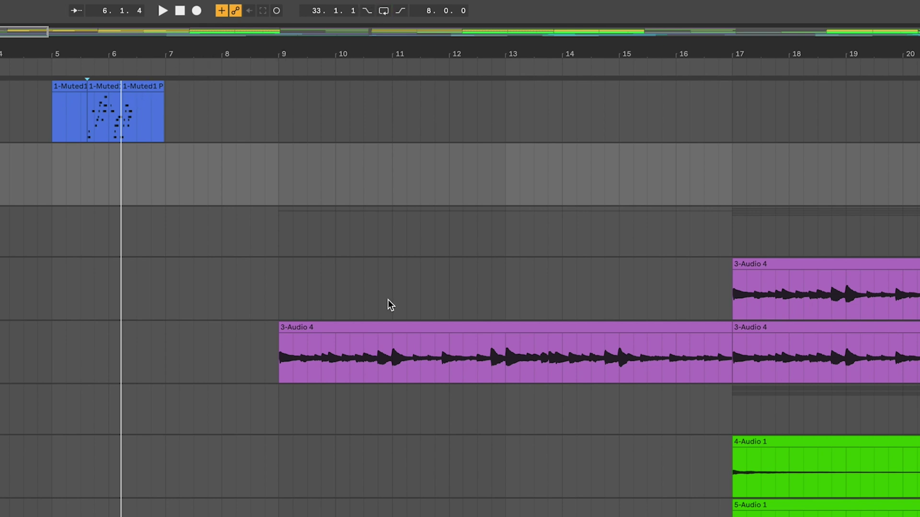
Loop the arrangement from 4.4.1 for a length of 1.2.0, and place the insert marker at bar 19 on the 3 Group track
left_click(369, 329)
key("ctrl+l")
left_click(435, 231)
left_click_drag(38, 239, 123, 238)
key("ctrl+l")
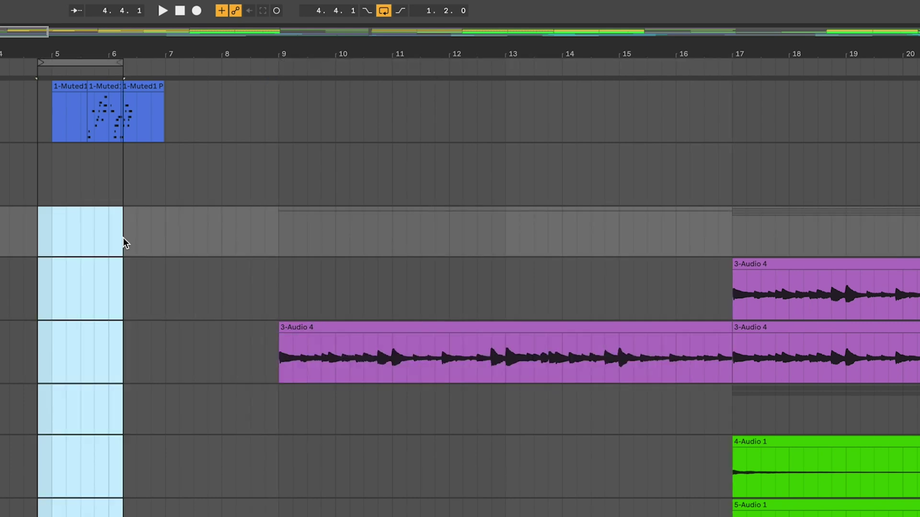
left_click(185, 229)
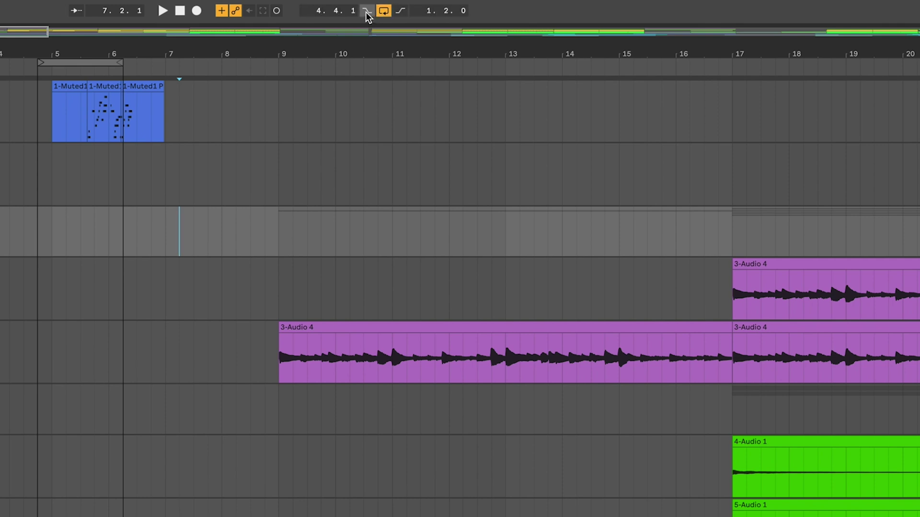
left_click(533, 214)
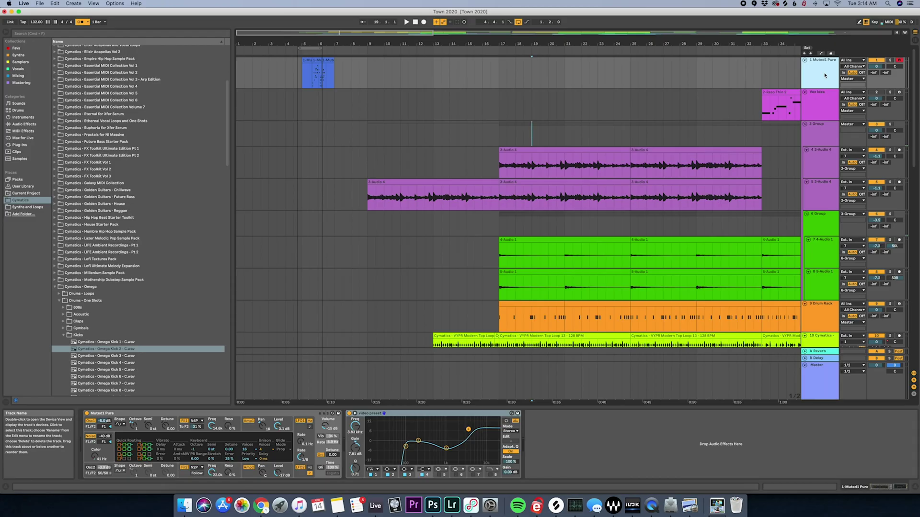
Insert two audio tracks below Muted1 Pure and group the three tracks together
key("super+t")
key("super+t")
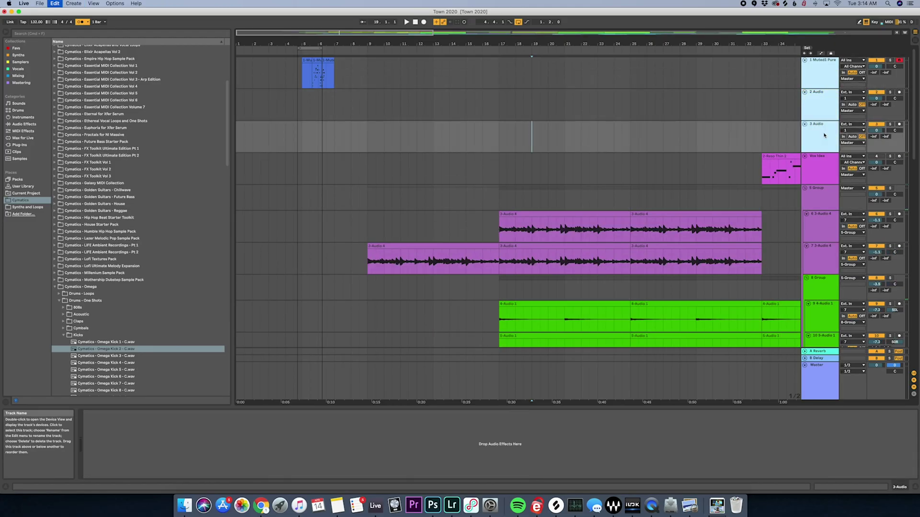
key("super+g")
Add an EQ Eight audio effect to the new group track
left_click(825, 69)
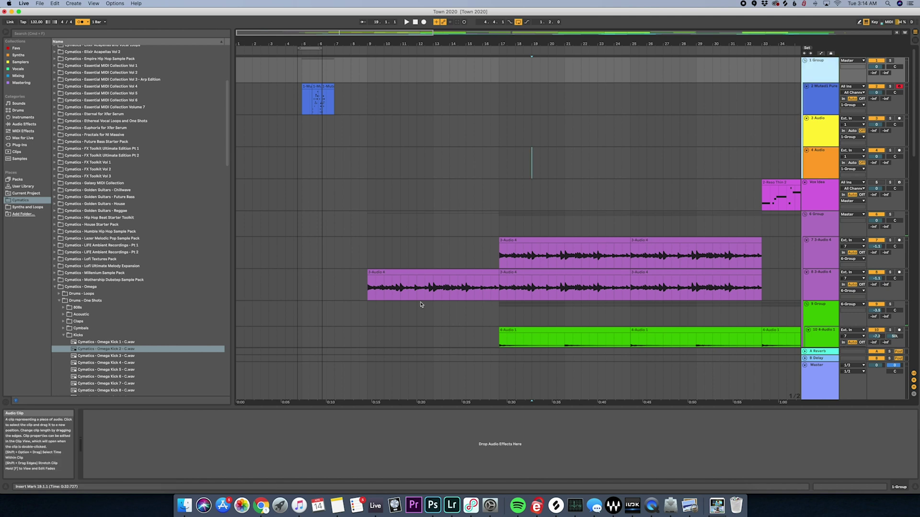
left_click(19, 124)
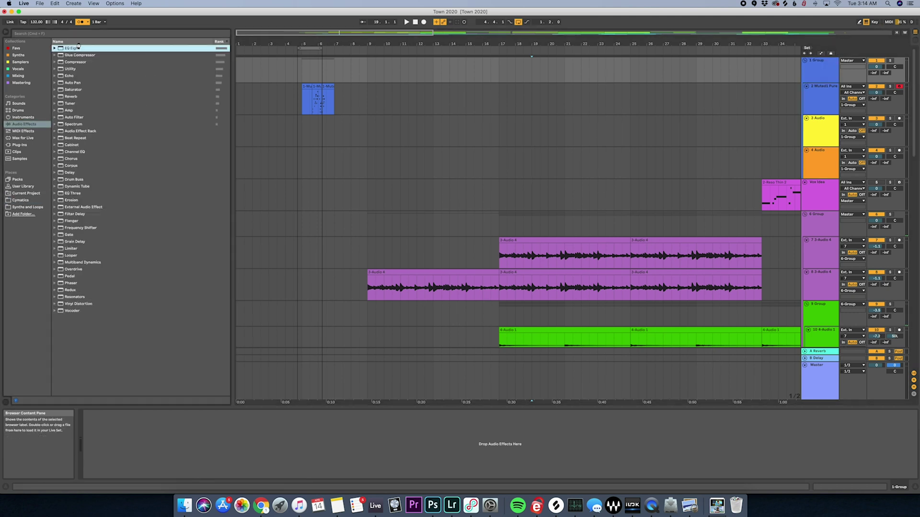
left_click_drag(72, 47, 408, 442)
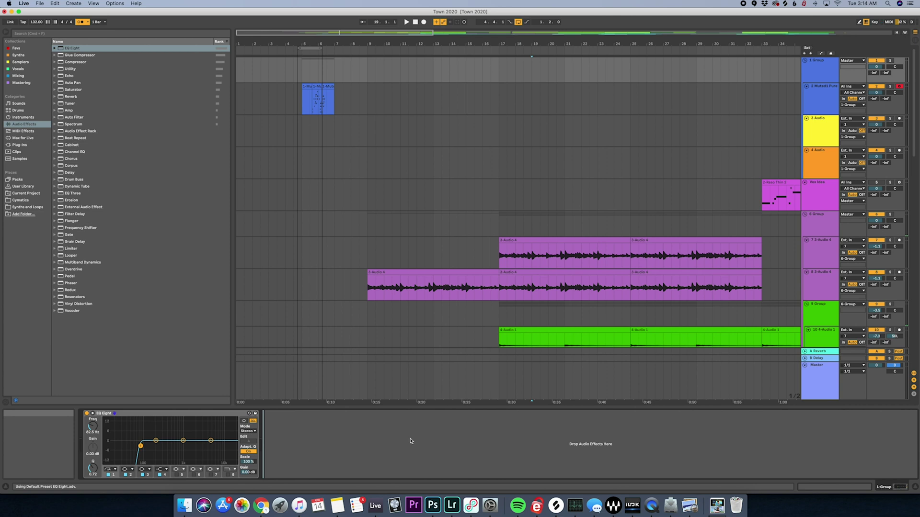
View the device chains of the Muted1 Pure track and the two audio tracks inside the group
left_click(820, 103)
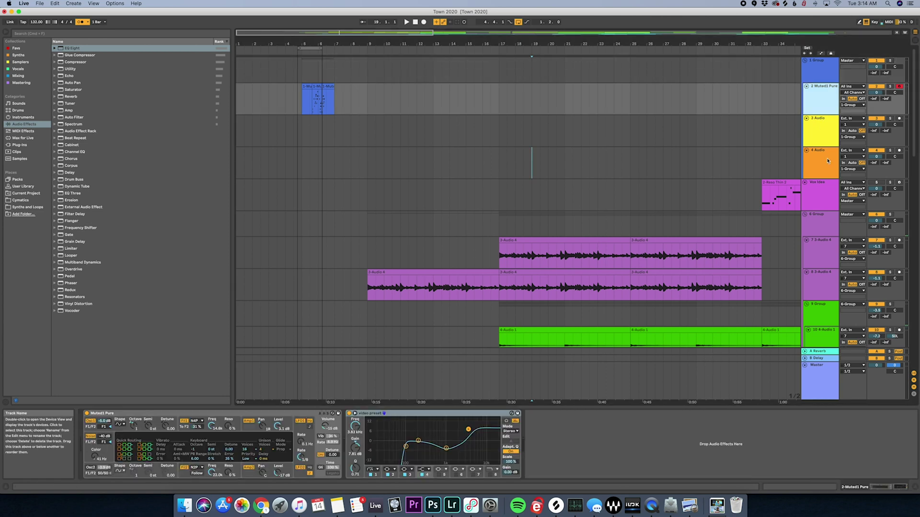
left_click(826, 161)
left_click(818, 128)
left_click(815, 162)
Add a Compressor and a Glue Compressor after the EQ Eight on the group track
left_click(833, 72)
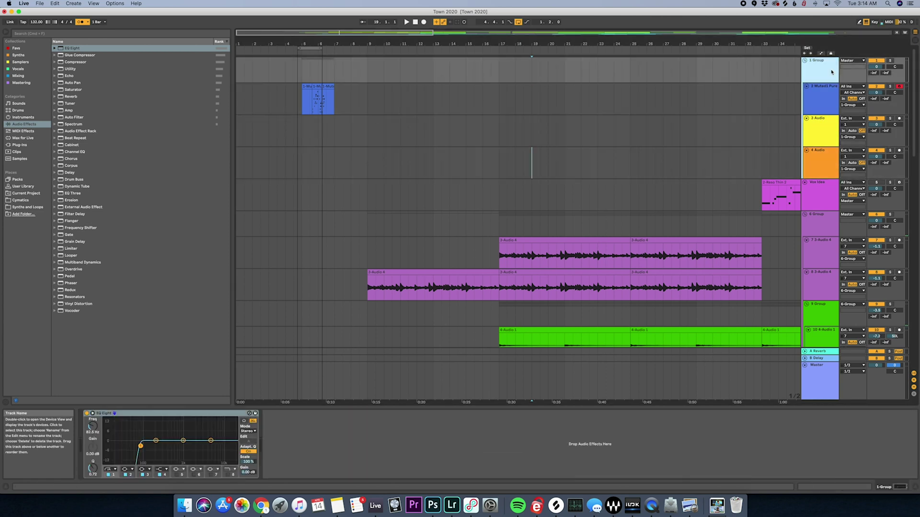
left_click(83, 62)
double_click(83, 62)
double_click(82, 55)
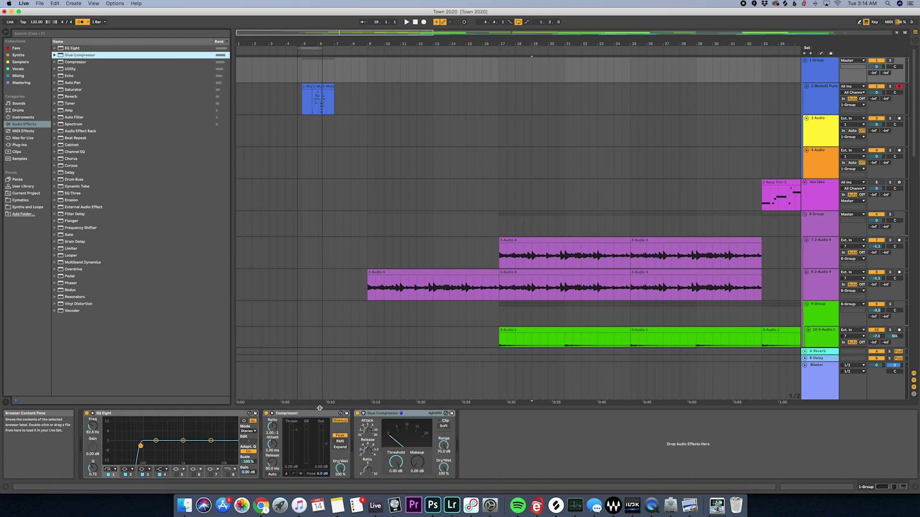
Group the EQ Eight, Compressor and Glue Compressor into an Audio Effect Rack and save it as the preset "video rack"
left_click(358, 427)
left_click(386, 415, "shift")
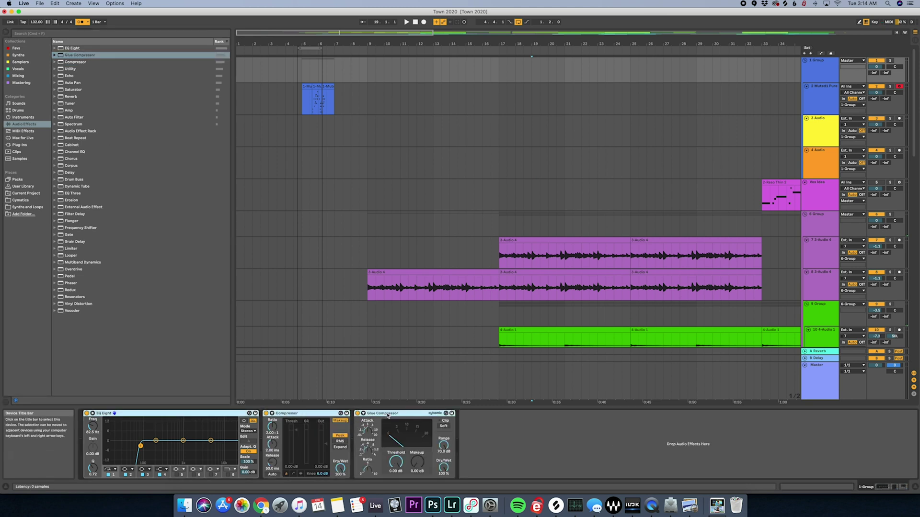
key("super+g")
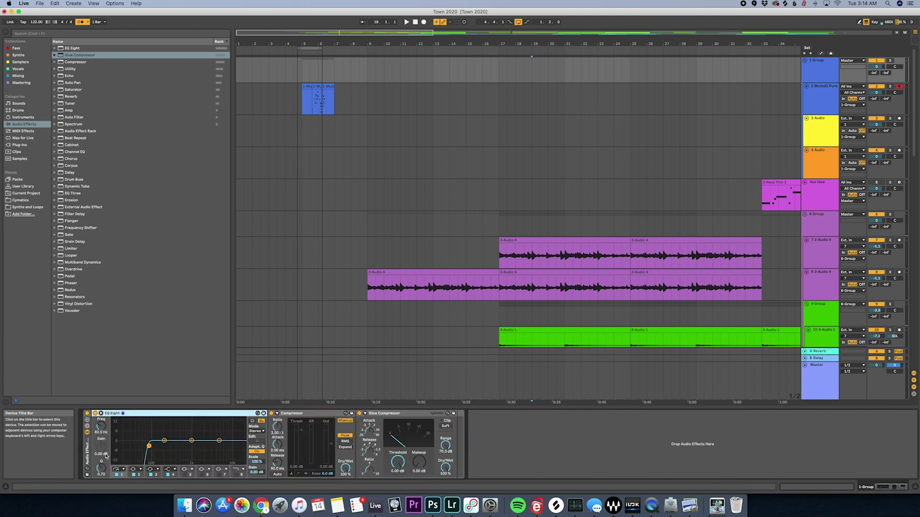
left_click(87, 474)
type("video ra")
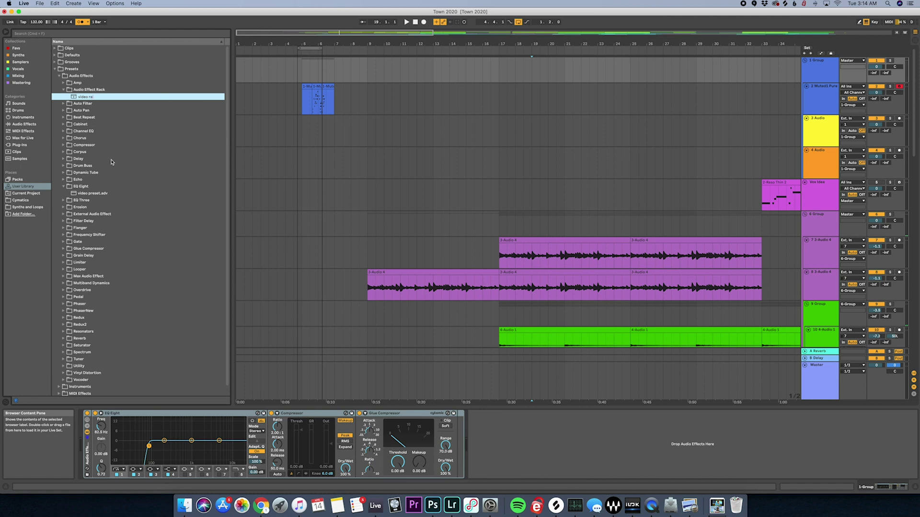
type("ck")
key("Return")
Load the "video rack" preset onto the 3 Audio track
left_click(810, 134)
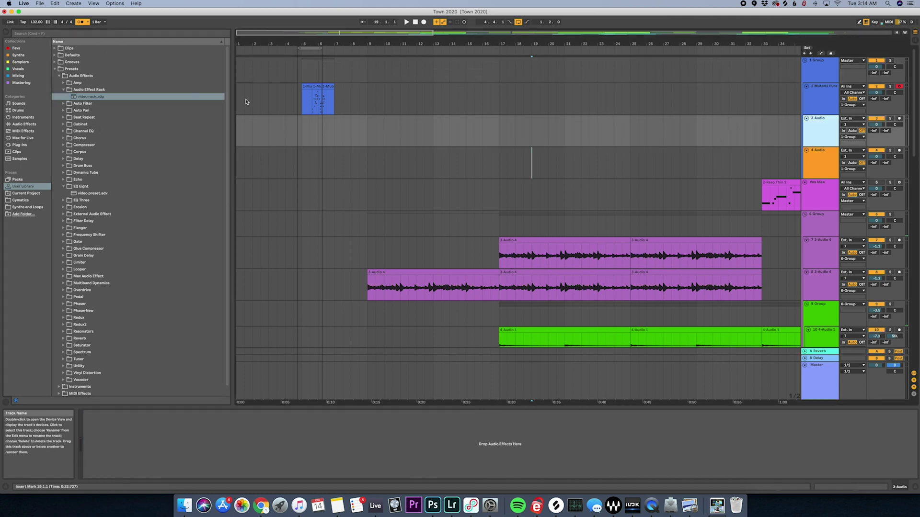
left_click_drag(330, 443, 331, 443)
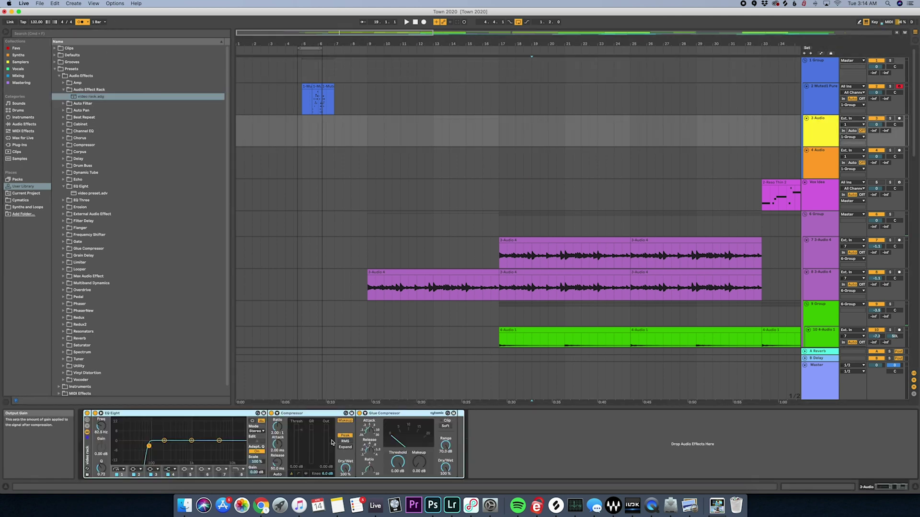